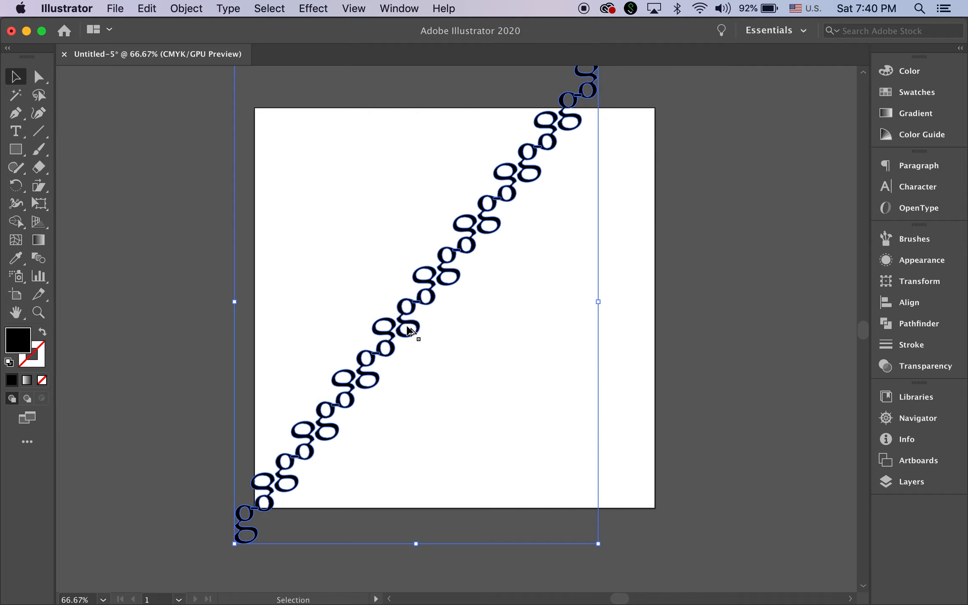
# - Duplicate the diagonal row of g's about 0.8 in right and 0.2 in up, and repeat the copy past the artboard's right edge
pyautogui.moveTo(404, 327); pyautogui.dragTo(449, 310)
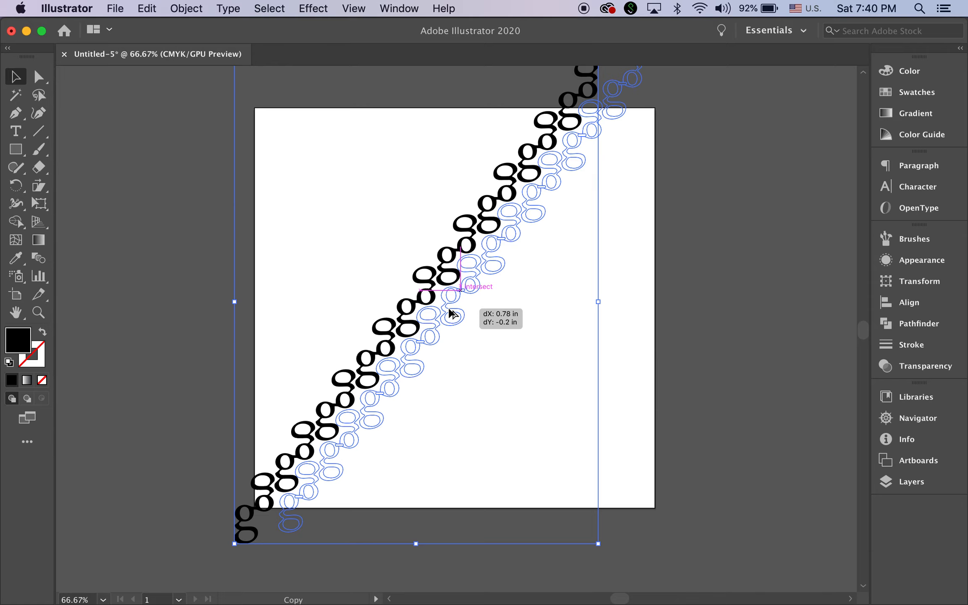
pyautogui.moveTo(449, 310); pyautogui.dragTo(456, 315)
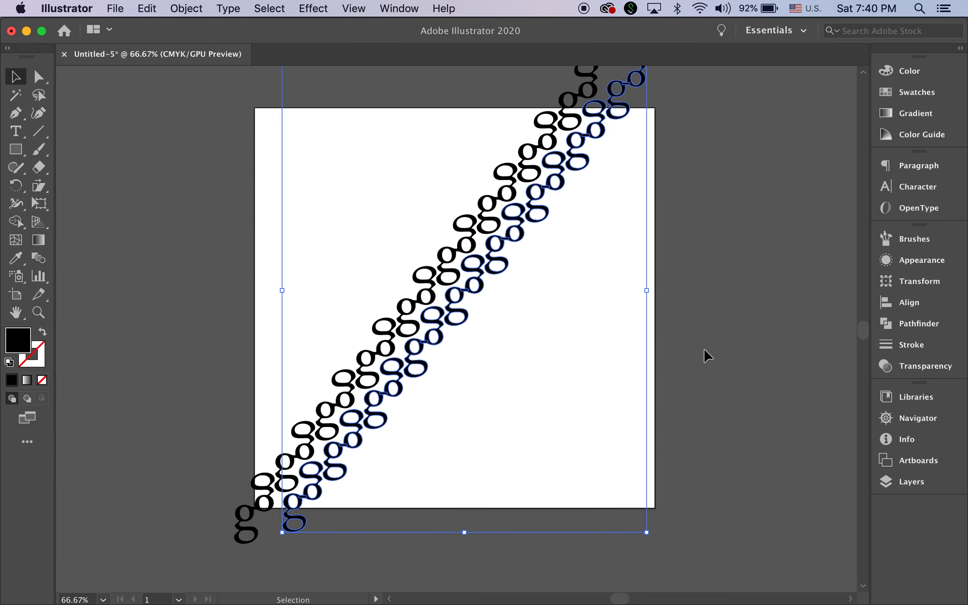
pyautogui.press('super+d')
pyautogui.press('super+d')
pyautogui.press('super+d')
pyautogui.press('super+d')
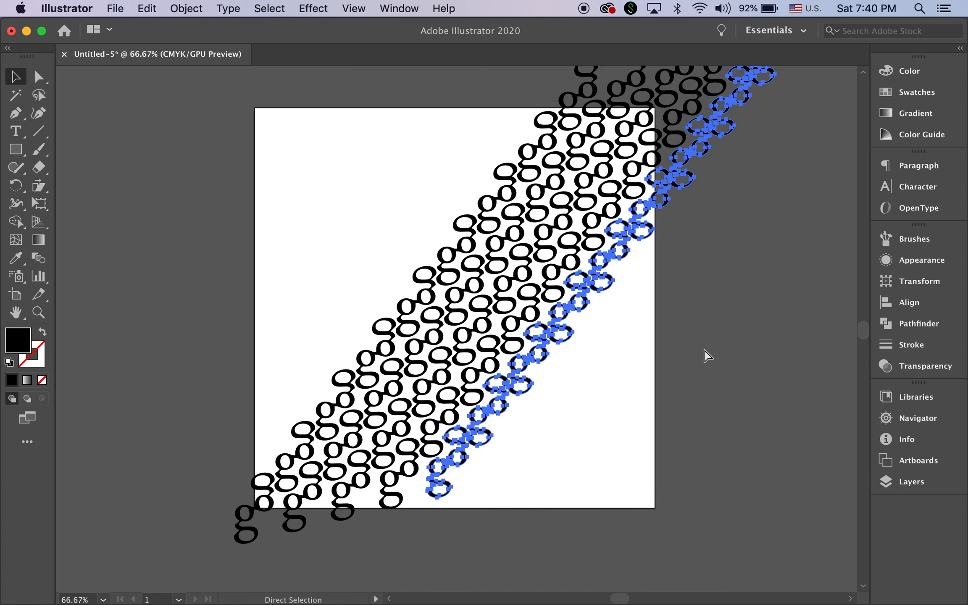
pyautogui.press('super+d')
pyautogui.press('super+d')
pyautogui.press('super+d')
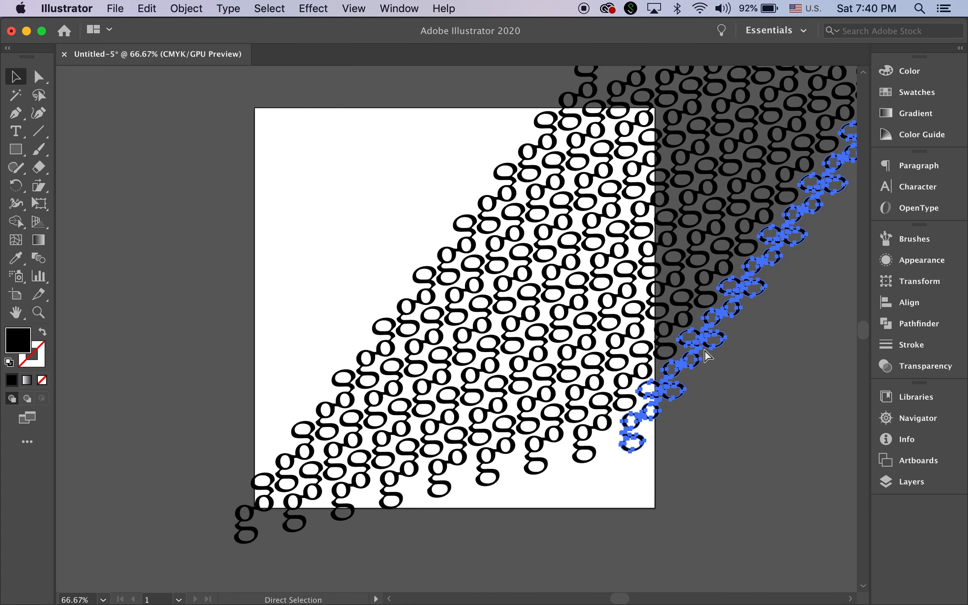
pyautogui.press('super+d')
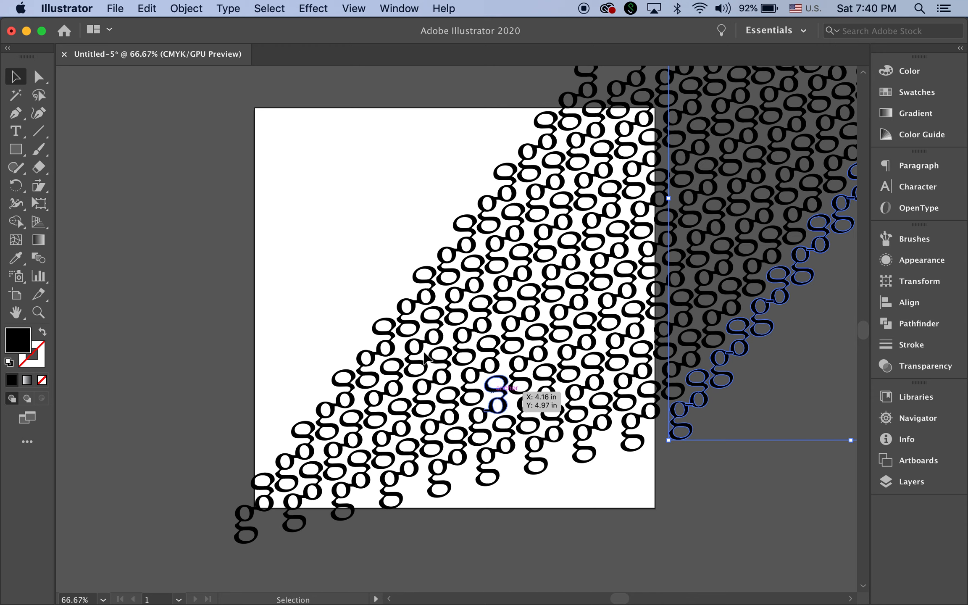
# - Duplicate the leftmost row of g's down and to the left at matching spacing, and repeat the copy past the artboard's left edge
pyautogui.click(426, 299)
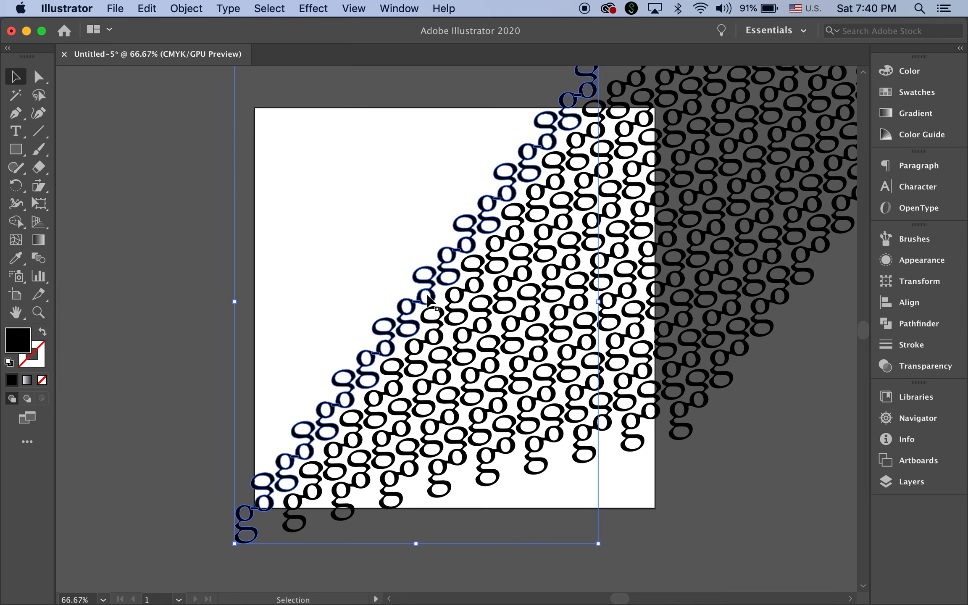
pyautogui.moveTo(428, 300); pyautogui.dragTo(385, 312)
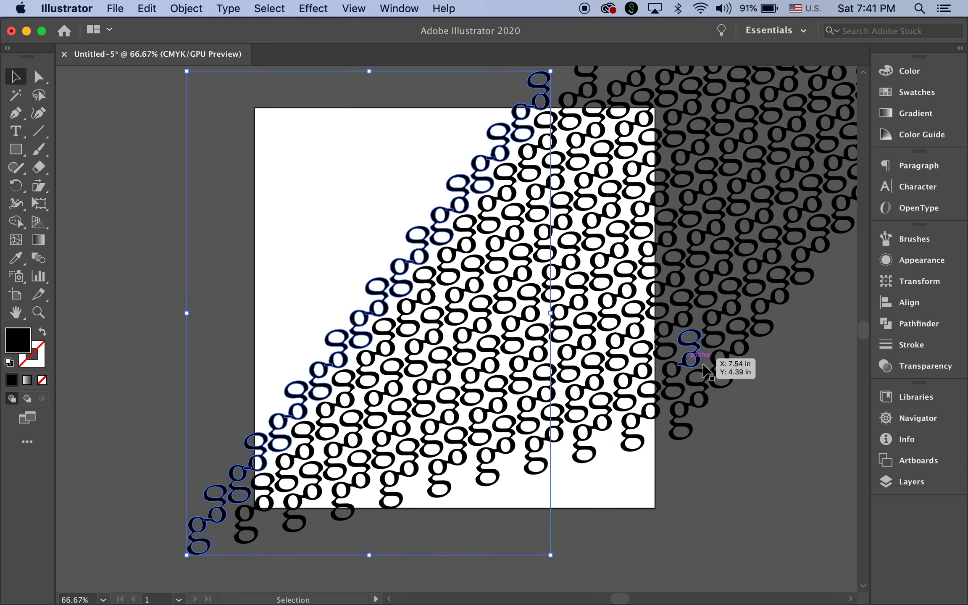
pyautogui.press('super+d')
pyautogui.press('super+d')
pyautogui.press('super+d')
pyautogui.press('super+d')
pyautogui.press('super+d')
pyautogui.press('super+d')
pyautogui.press('super+d')
pyautogui.press('super+d')
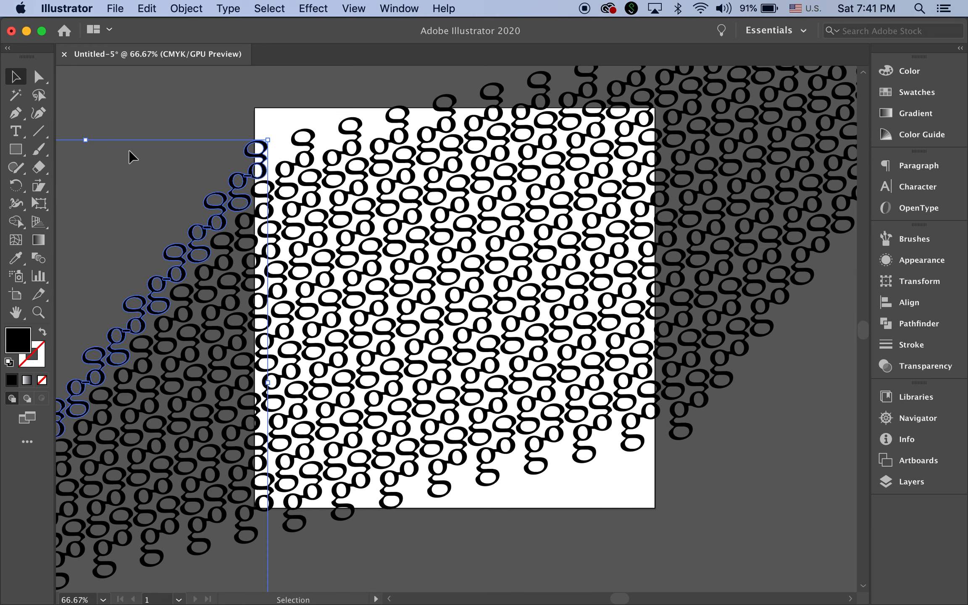
pyautogui.click(193, 107)
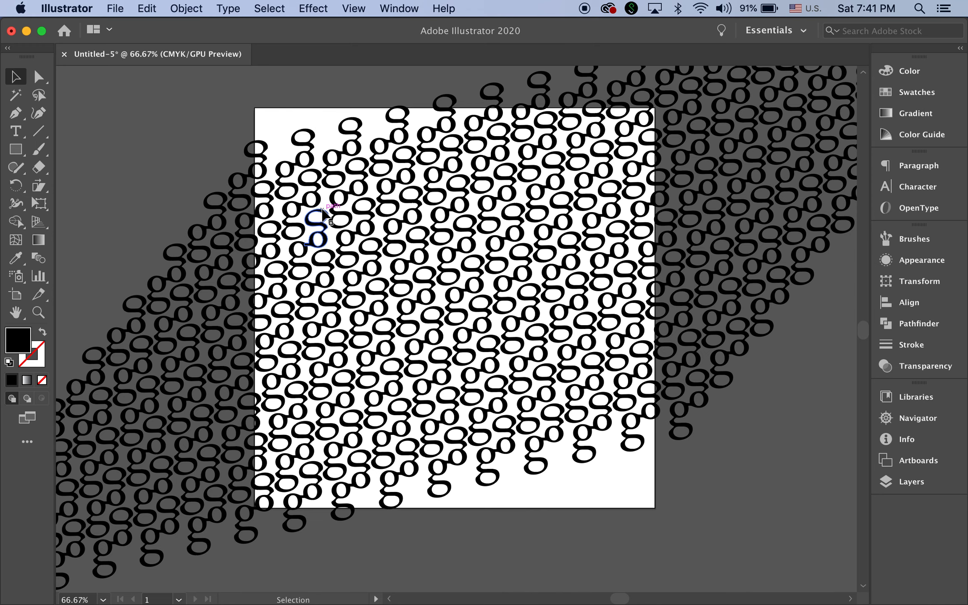
pyautogui.moveTo(182, 122); pyautogui.dragTo(75, 546)
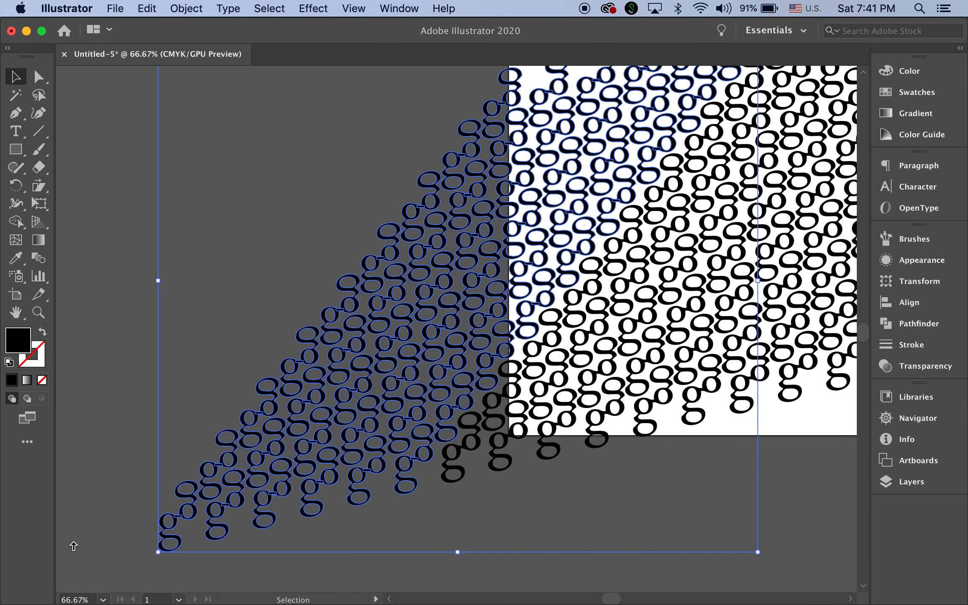
pyautogui.click(113, 236)
pyautogui.hscroll(10, 588, 357)
pyautogui.scroll(4, 588, 357)
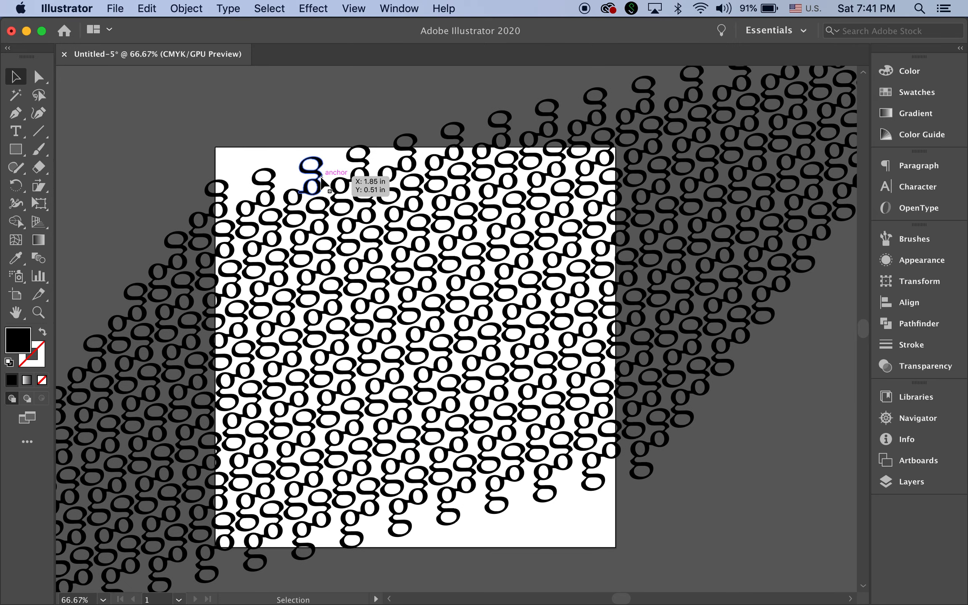
pyautogui.press('super+a')
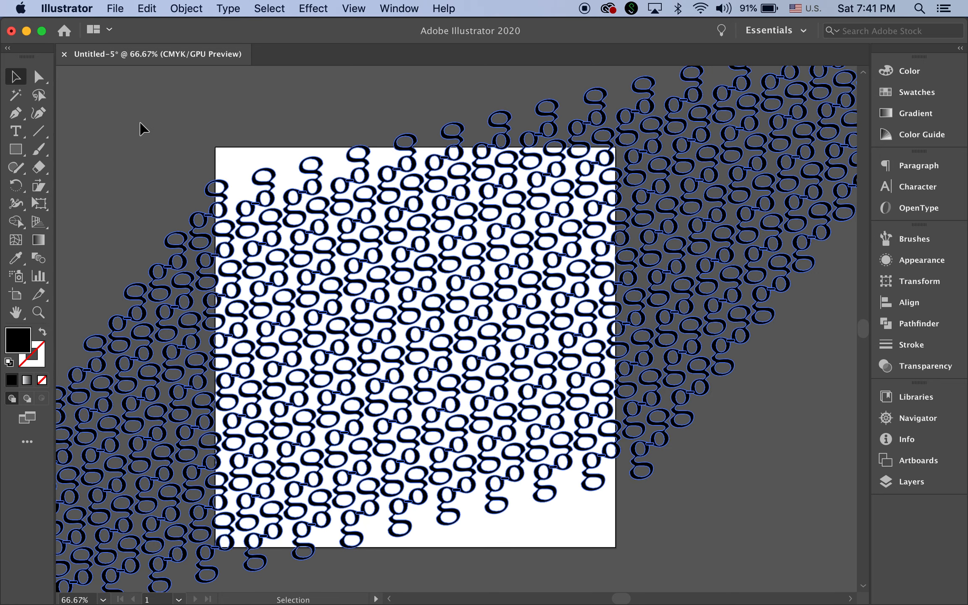
pyautogui.click(155, 129)
# - Select all the g rows and enlarge them proportionally from the center until they cover the whole artboard
pyautogui.click(269, 8)
pyautogui.click(279, 26)
pyautogui.press('space')
pyautogui.press('super+minus')
pyautogui.press('super+minus')
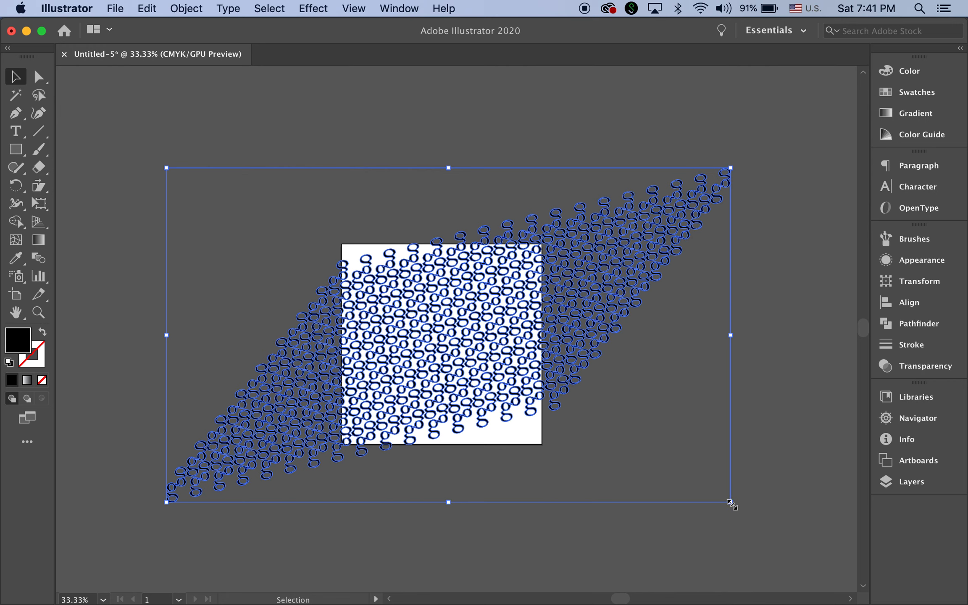
pyautogui.press('shift')
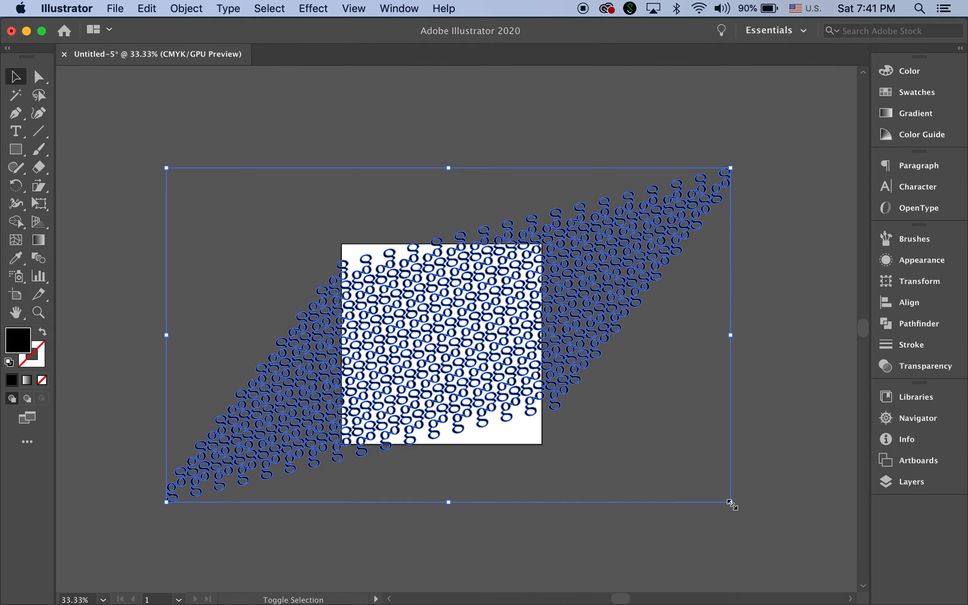
pyautogui.moveTo(731, 504); pyautogui.dragTo(848, 583)
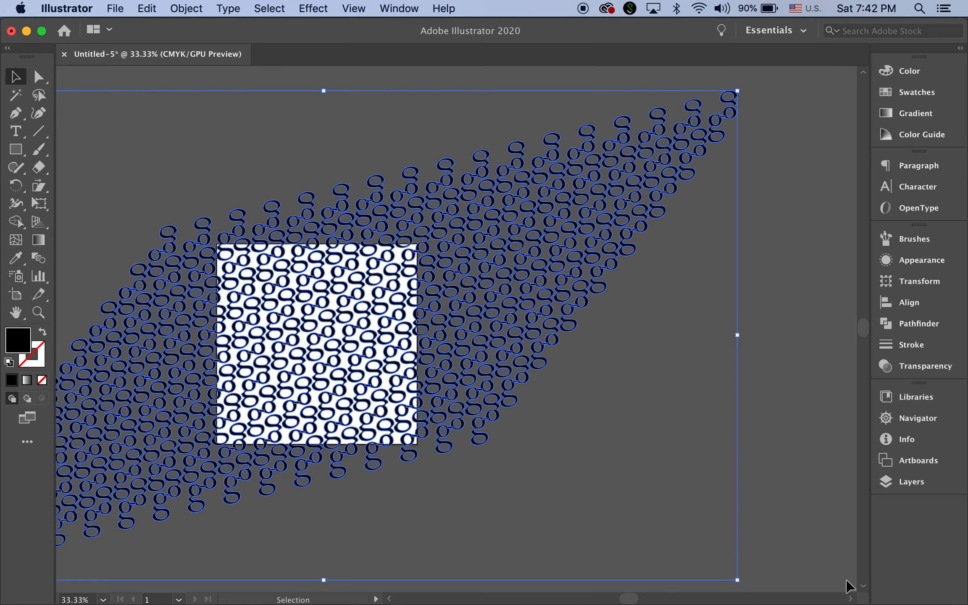
pyautogui.click(776, 419)
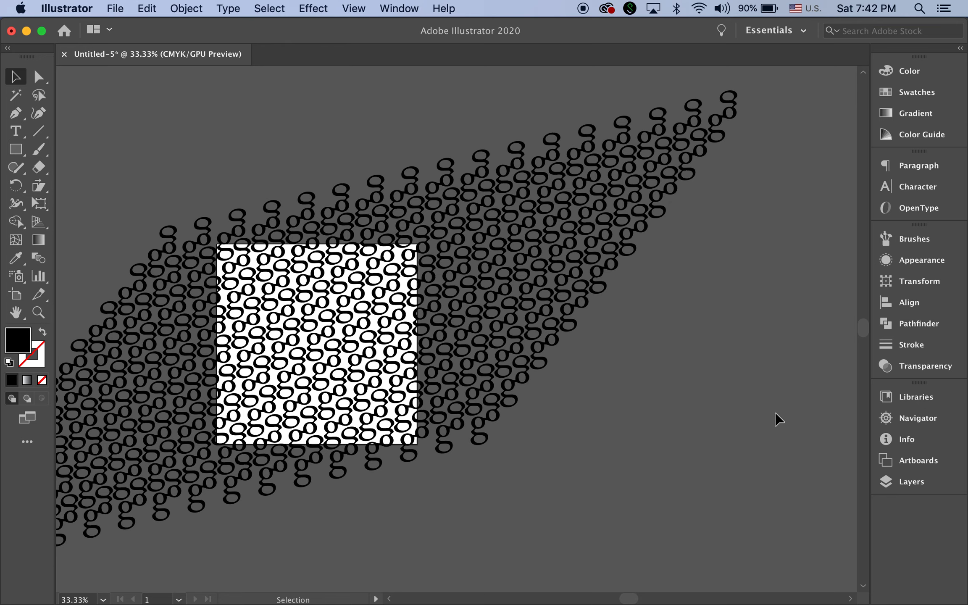
# - Create a 7 × 7 in black rectangle from the artboard's top-left corner so that it covers the artboard
pyautogui.keyDown('super'); pyautogui.keyDown('space'); pyautogui.click(357, 322); pyautogui.keyUp('space'); pyautogui.keyUp('super')
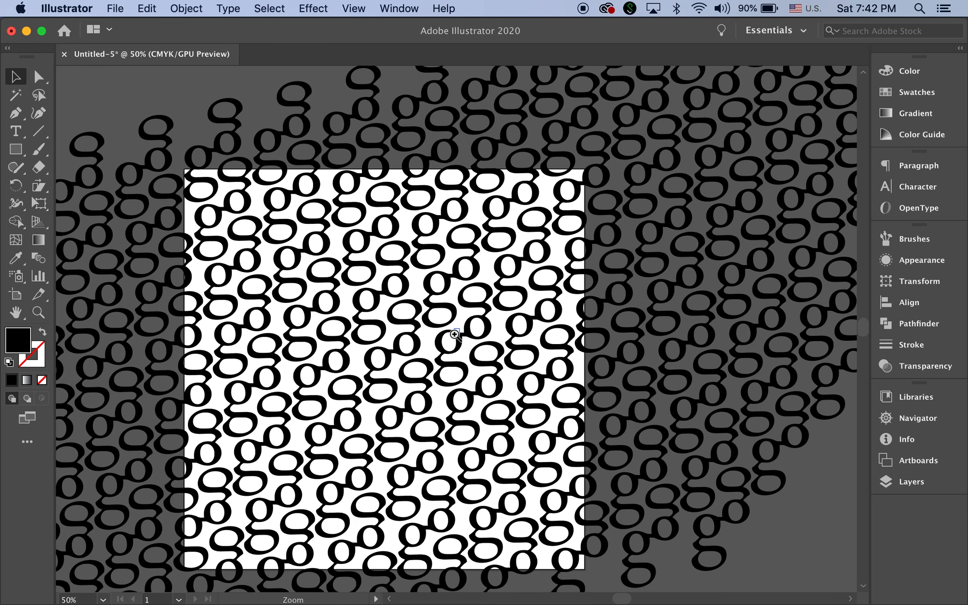
pyautogui.moveTo(442, 338); pyautogui.dragTo(463, 303)
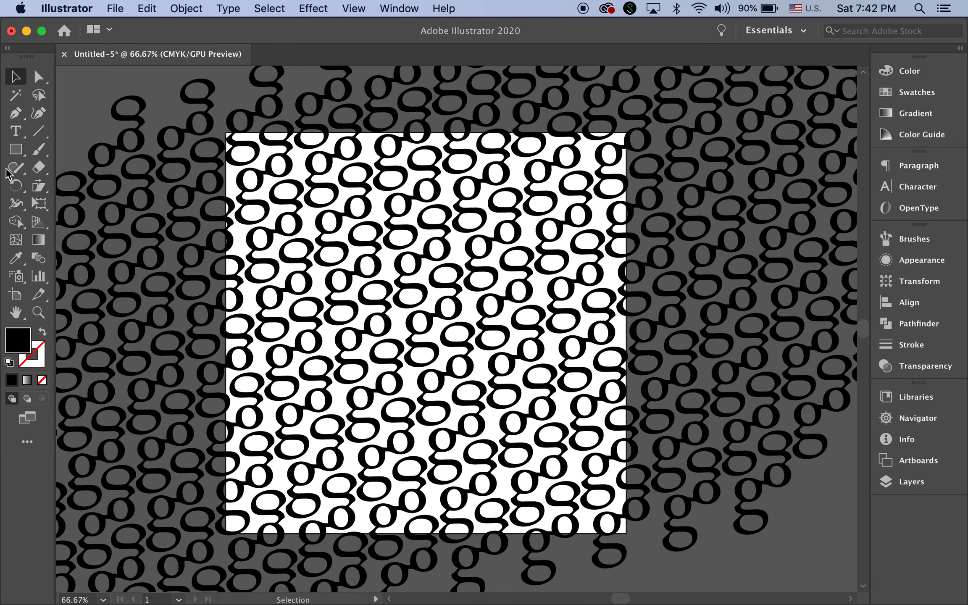
pyautogui.click(16, 149)
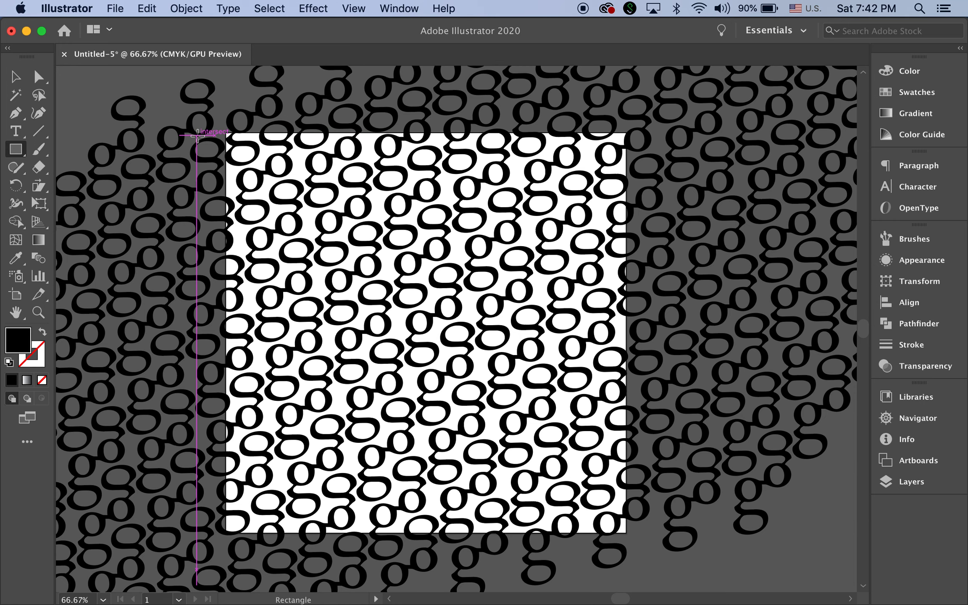
pyautogui.click(226, 133)
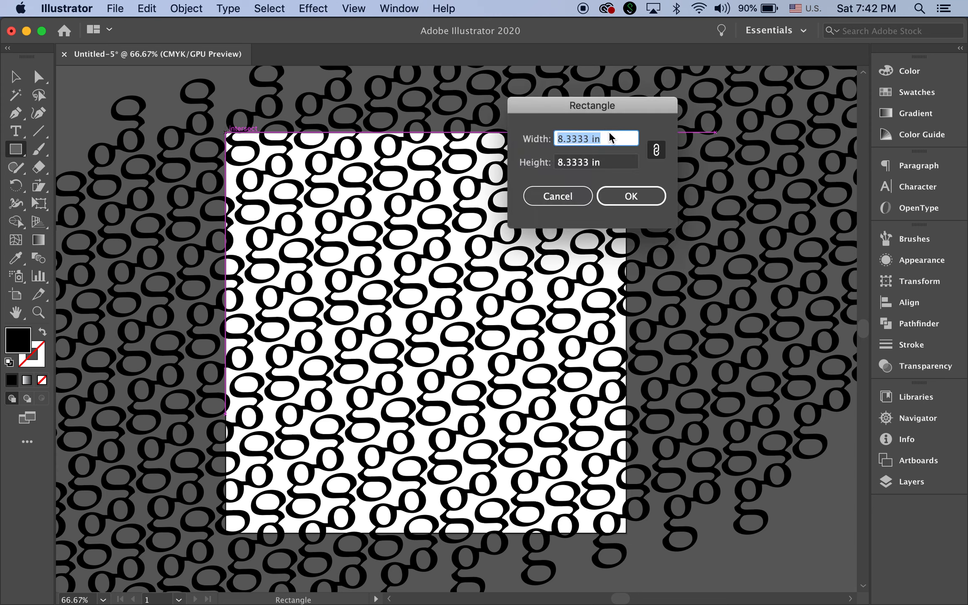
pyautogui.write('7')
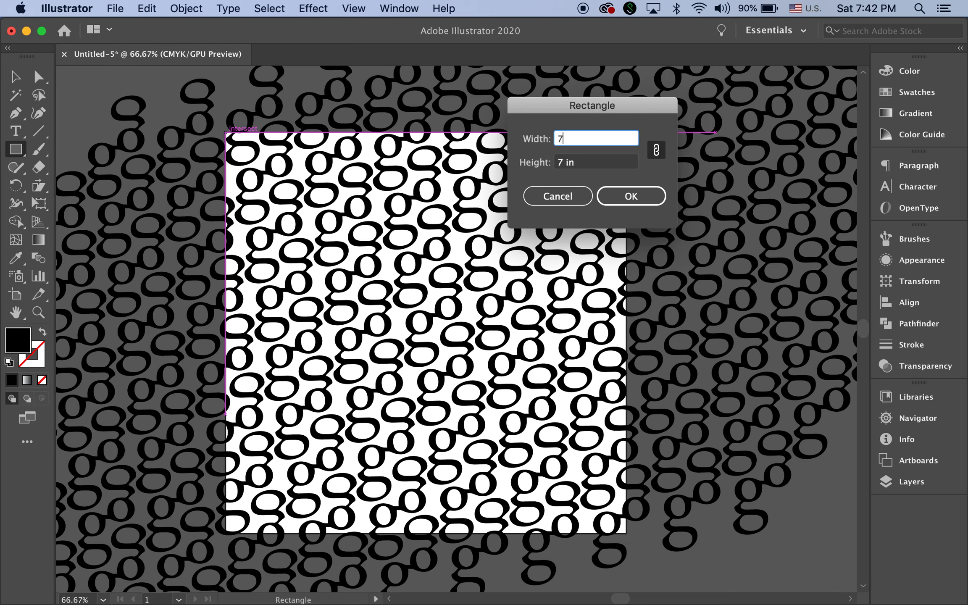
pyautogui.press('Tab')
pyautogui.write('7')
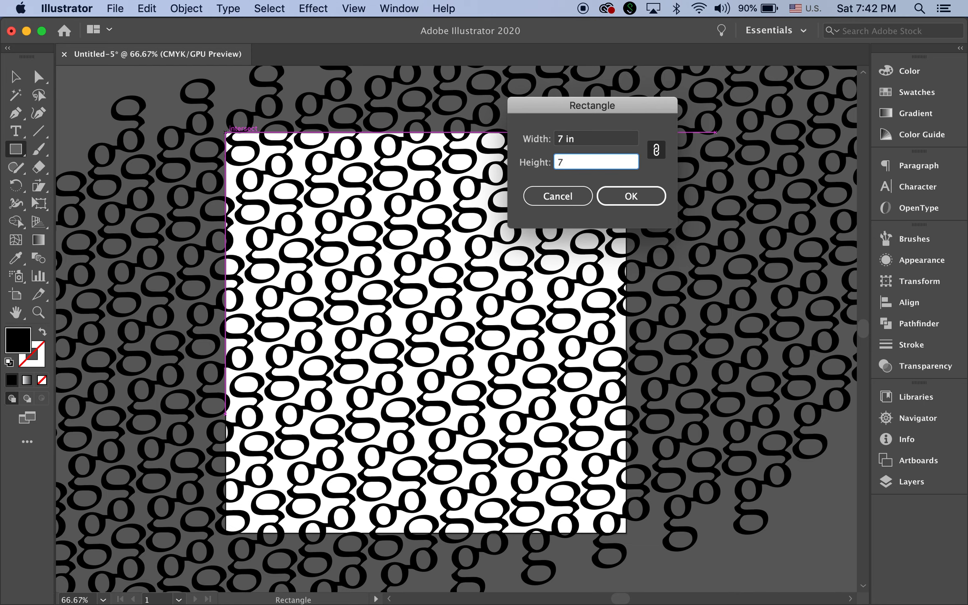
pyautogui.click(663, 196)
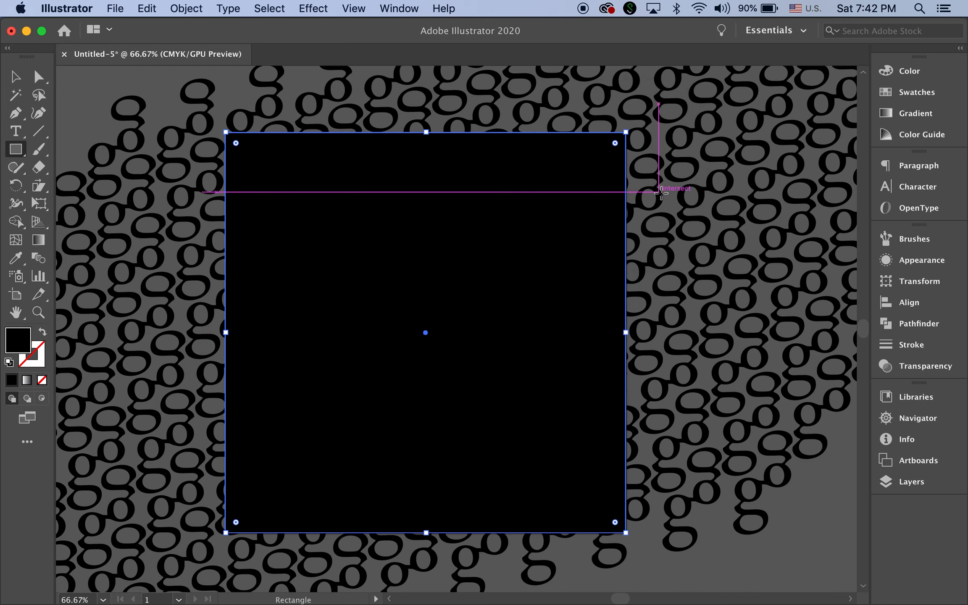
pyautogui.press('v')
pyautogui.click(96, 91)
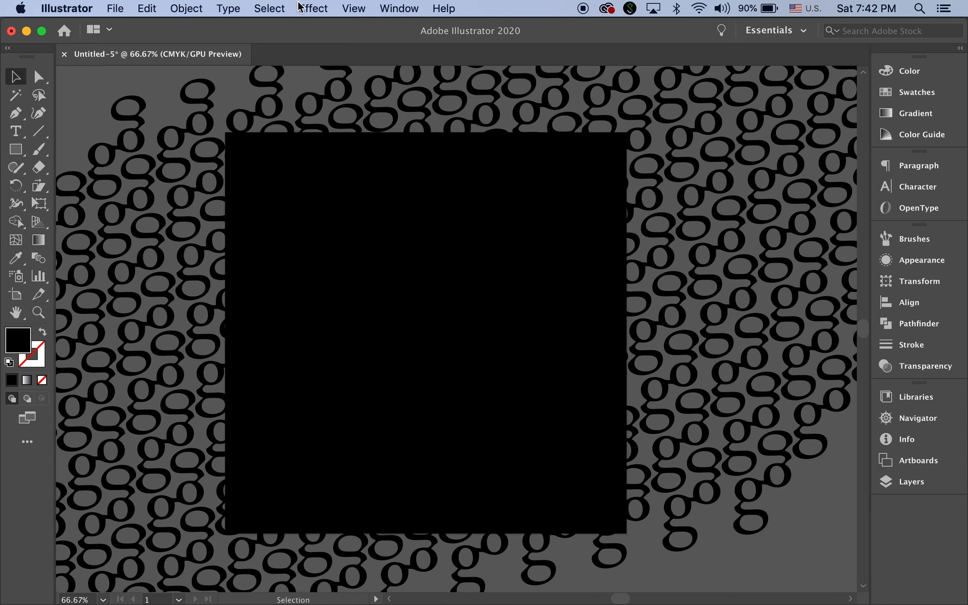
# - Clip all the g rows with the black square using a clipping mask, and undo the mask
pyautogui.click(278, 8)
pyautogui.click(281, 26)
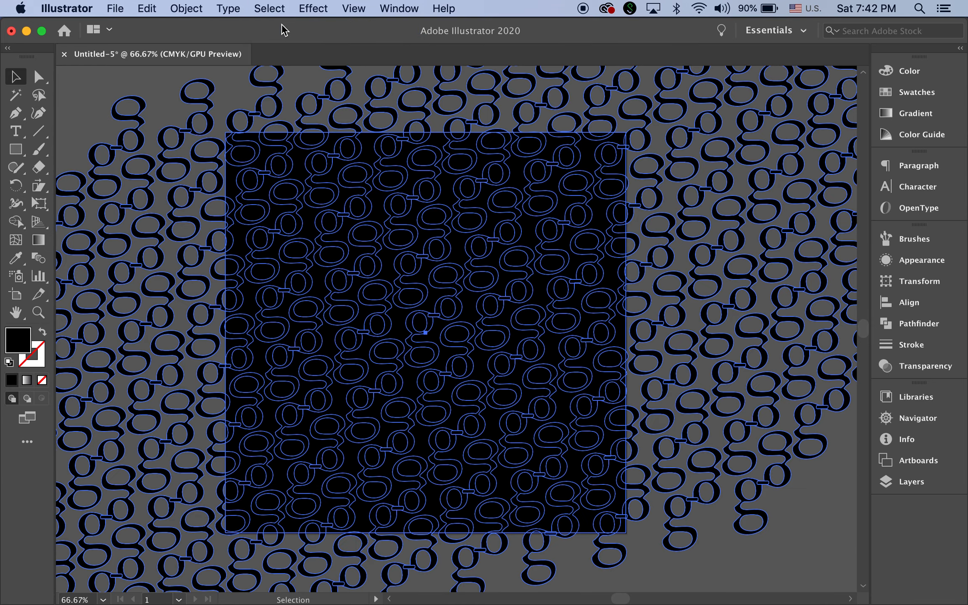
pyautogui.click(194, 6)
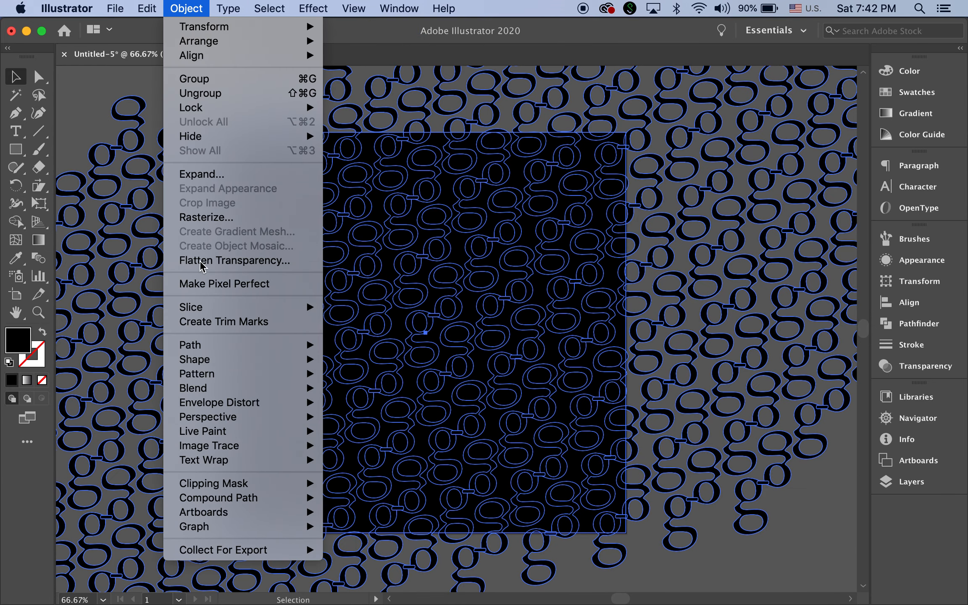
pyautogui.moveTo(242, 485)
pyautogui.click(354, 483)
pyautogui.click(743, 460)
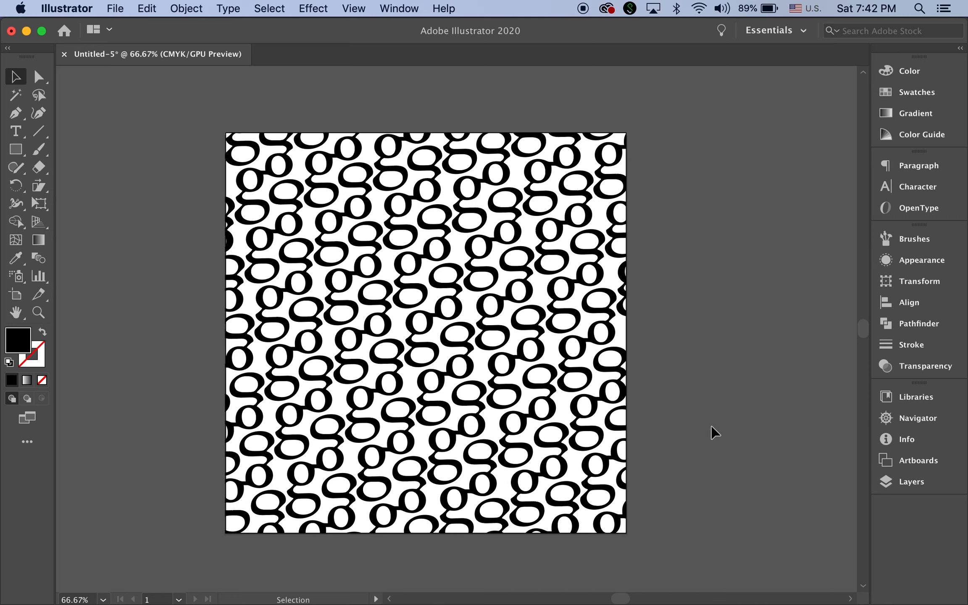
pyautogui.press('super+z')
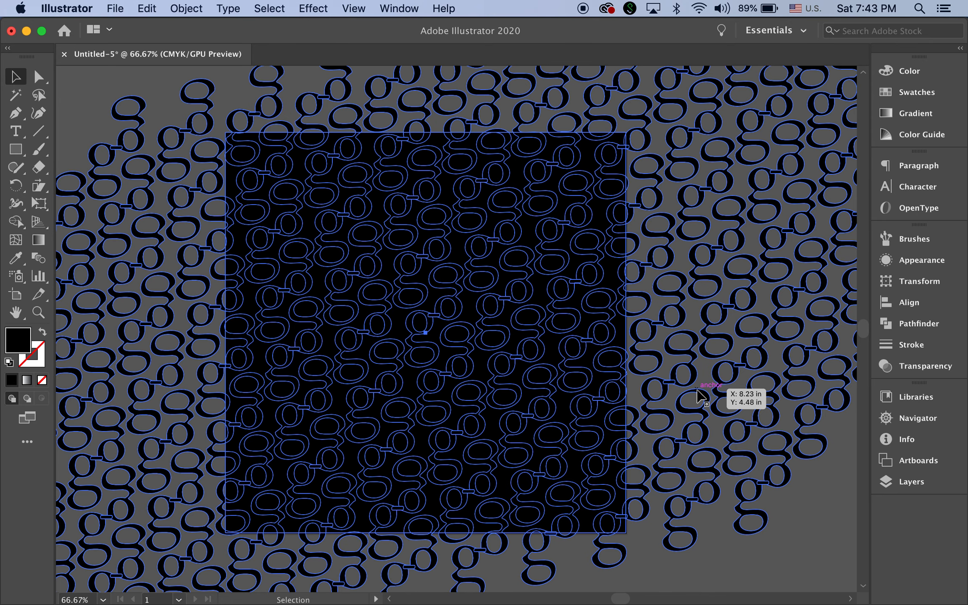
# - Select all the g rows without the black square and enlarge them further, proportionally from the center
pyautogui.click(791, 525)
pyautogui.click(721, 414)
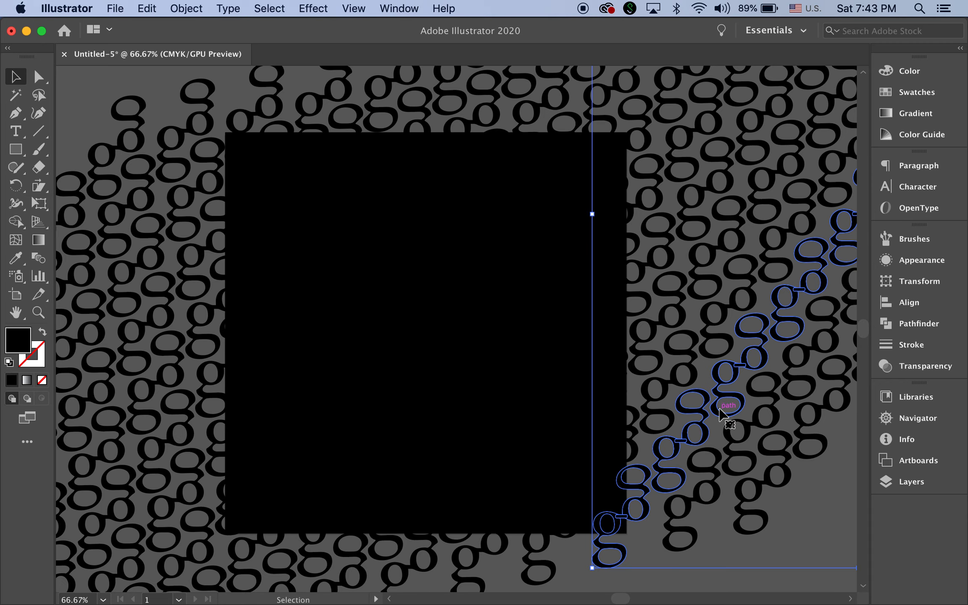
pyautogui.keyDown('alt'); pyautogui.keyDown('super'); pyautogui.click(630, 416); pyautogui.keyUp('super'); pyautogui.keyUp('alt')
pyautogui.keyDown('alt'); pyautogui.keyDown('super'); pyautogui.click(630, 416); pyautogui.keyUp('super'); pyautogui.keyUp('alt')
pyautogui.keyDown('alt'); pyautogui.keyDown('super'); pyautogui.click(528, 401); pyautogui.keyUp('super'); pyautogui.keyUp('alt')
pyautogui.keyDown('alt'); pyautogui.keyDown('super'); pyautogui.click(353, 348); pyautogui.keyUp('super'); pyautogui.keyUp('alt')
pyautogui.moveTo(367, 345); pyautogui.dragTo(462, 440)
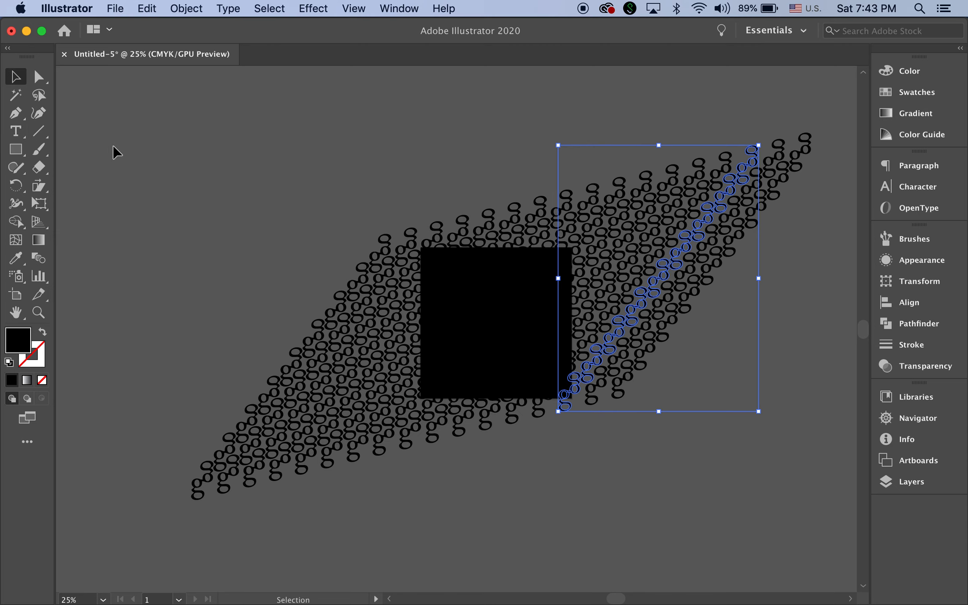
pyautogui.hscroll(3, 637, 462)
pyautogui.press('super+a')
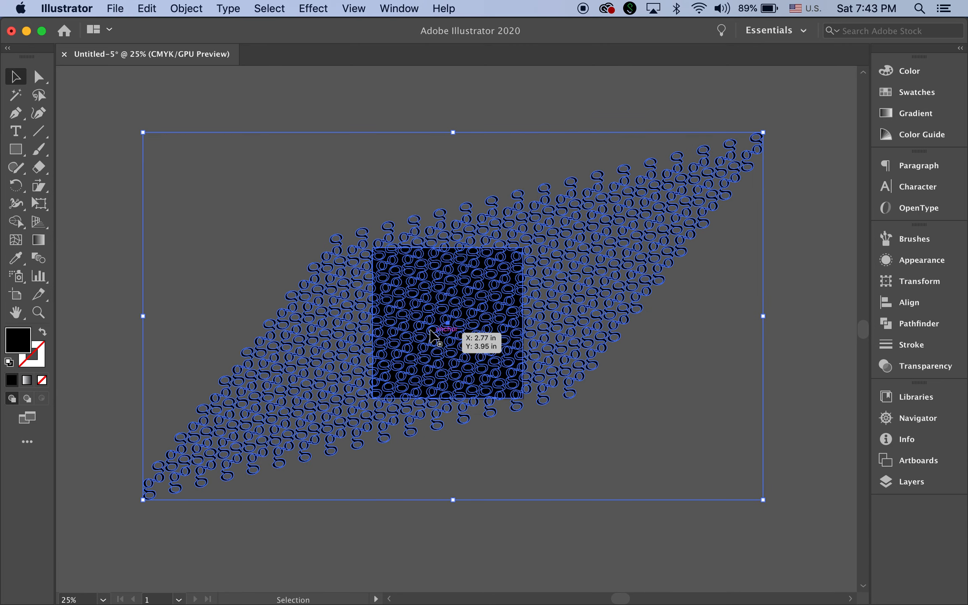
pyautogui.keyDown('shift'); pyautogui.click(454, 249); pyautogui.keyUp('shift')
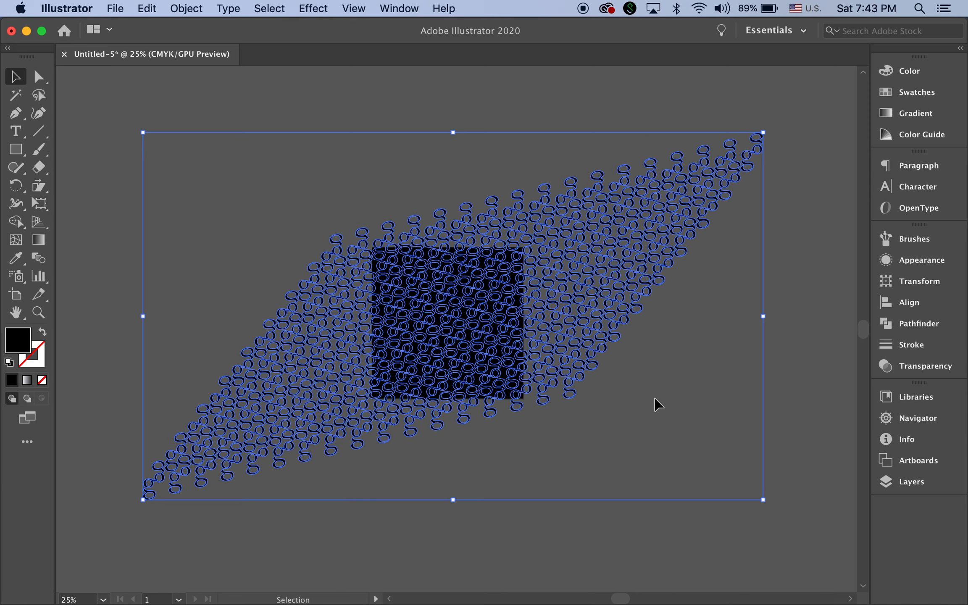
pyautogui.moveTo(764, 133); pyautogui.dragTo(808, 105)
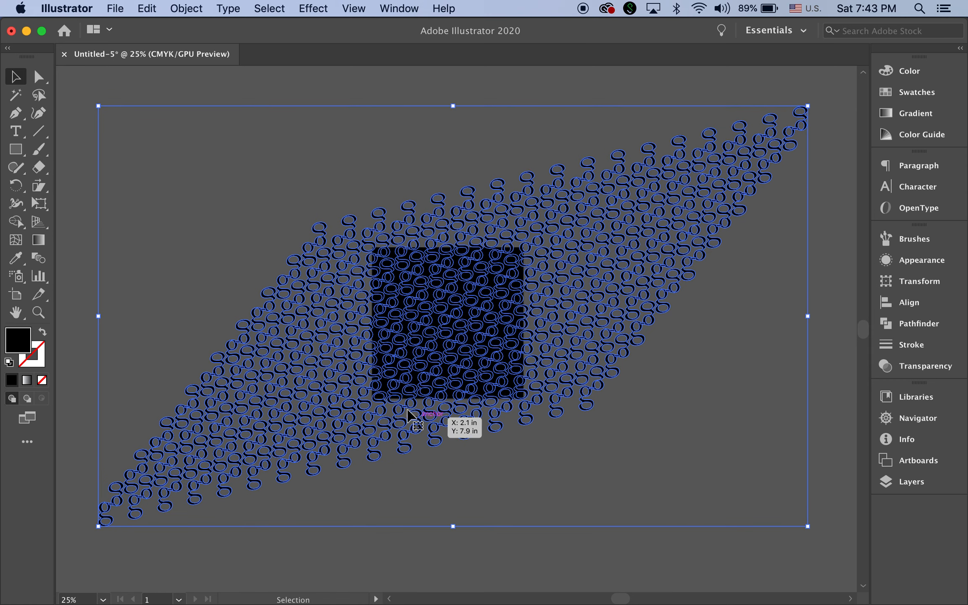
# - Select all the artwork and crop the g rows to the black 7 × 7 in square with a clipping mask
pyautogui.click(275, 9)
pyautogui.click(284, 30)
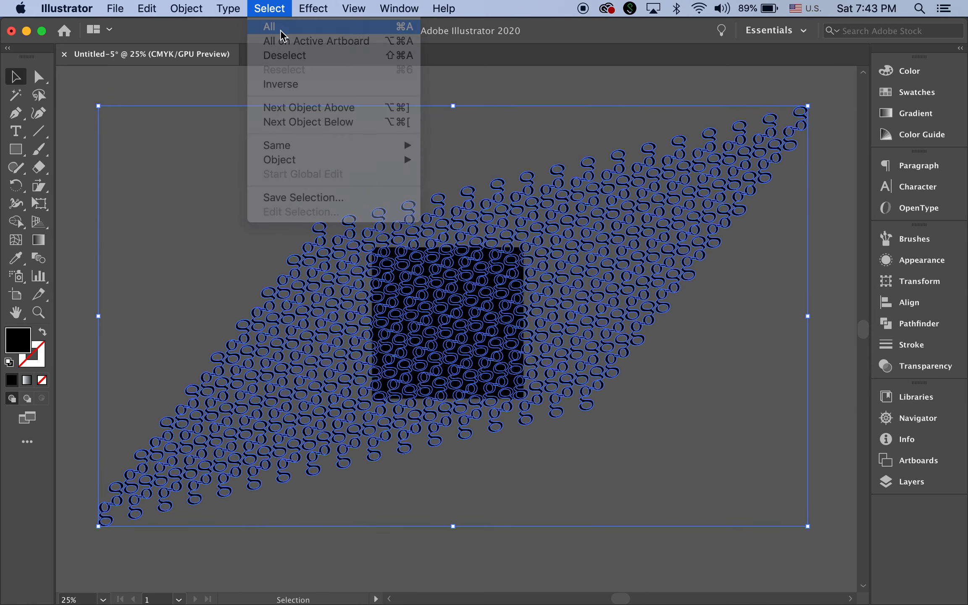
pyautogui.click(184, 5)
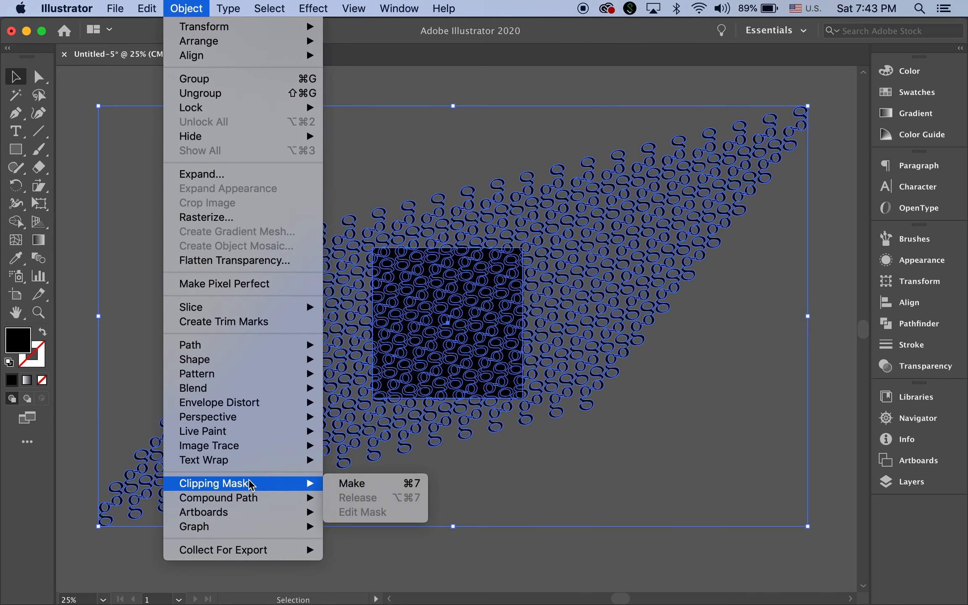
pyautogui.click(353, 483)
pyautogui.click(703, 358)
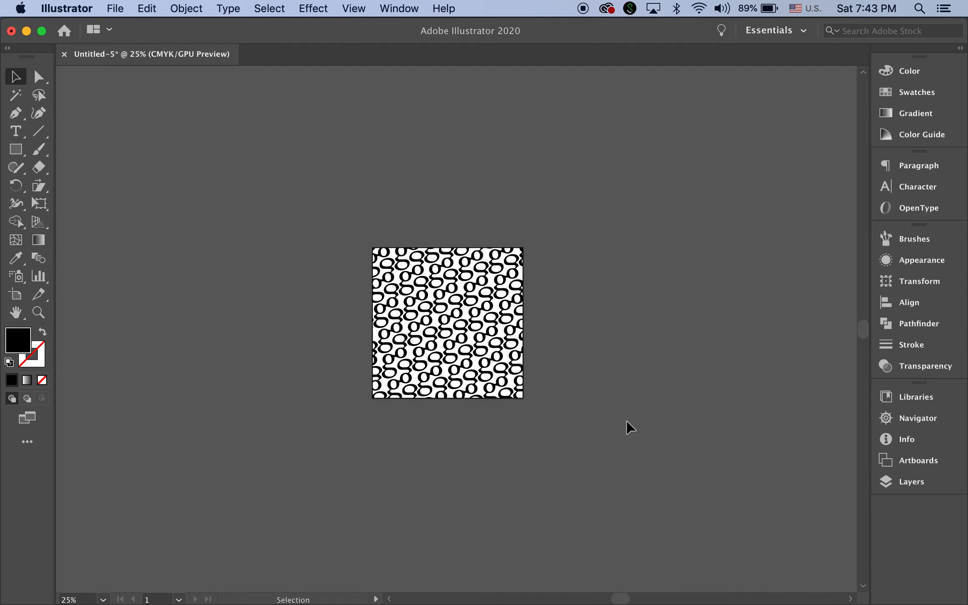
# - Inspect the clipped g pattern up close and display the list of artboards
pyautogui.press('super+space')
pyautogui.click(442, 336)
pyautogui.click(442, 336)
pyautogui.click(502, 328)
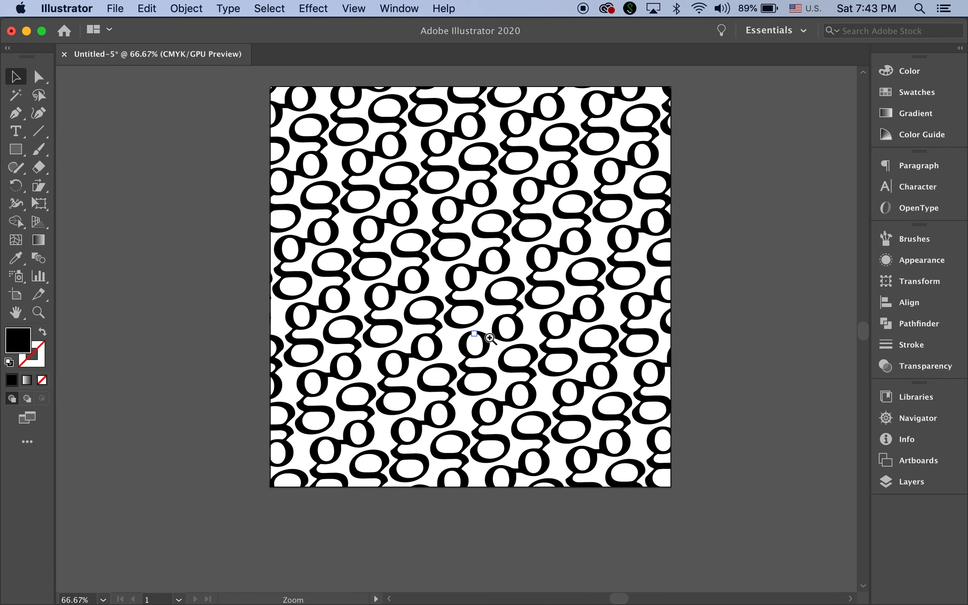
pyautogui.moveTo(505, 325); pyautogui.dragTo(392, 380)
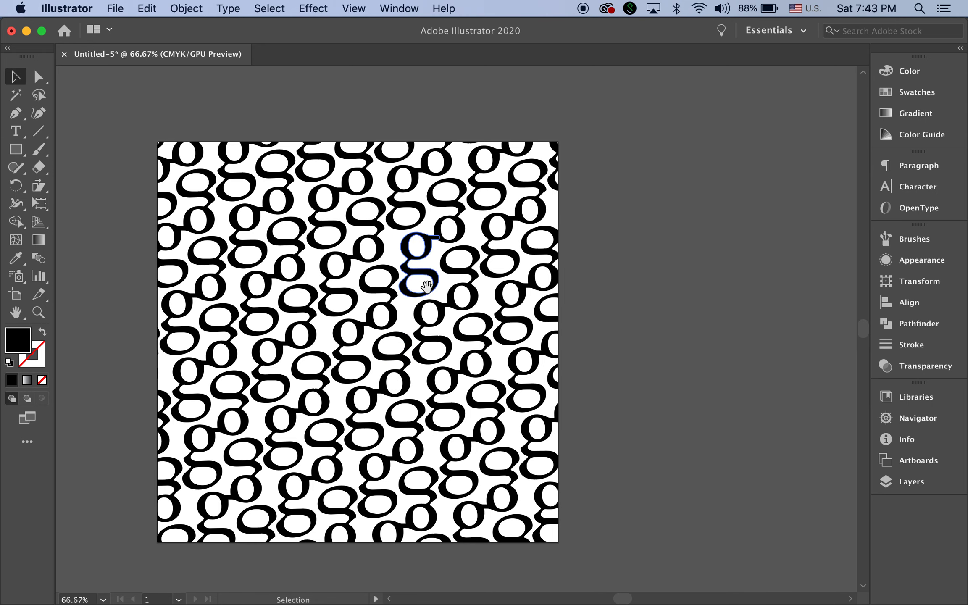
pyautogui.moveTo(426, 288); pyautogui.dragTo(357, 278)
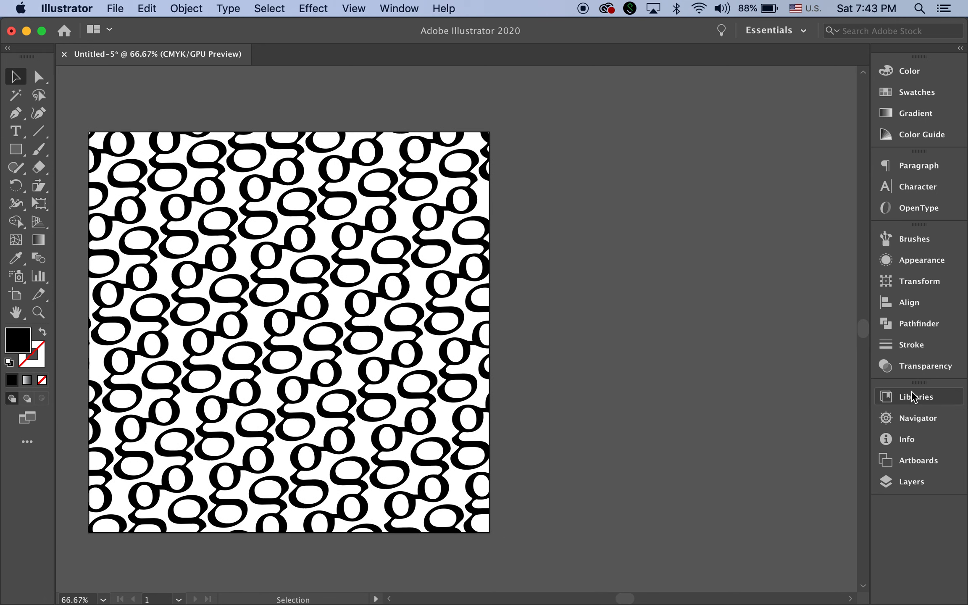
pyautogui.click(911, 482)
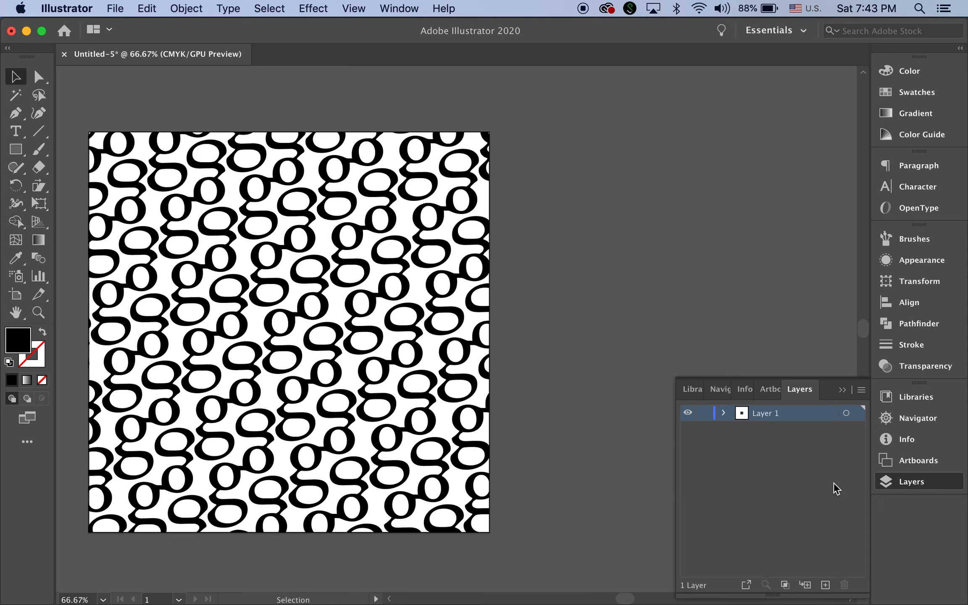
pyautogui.click(405, 9)
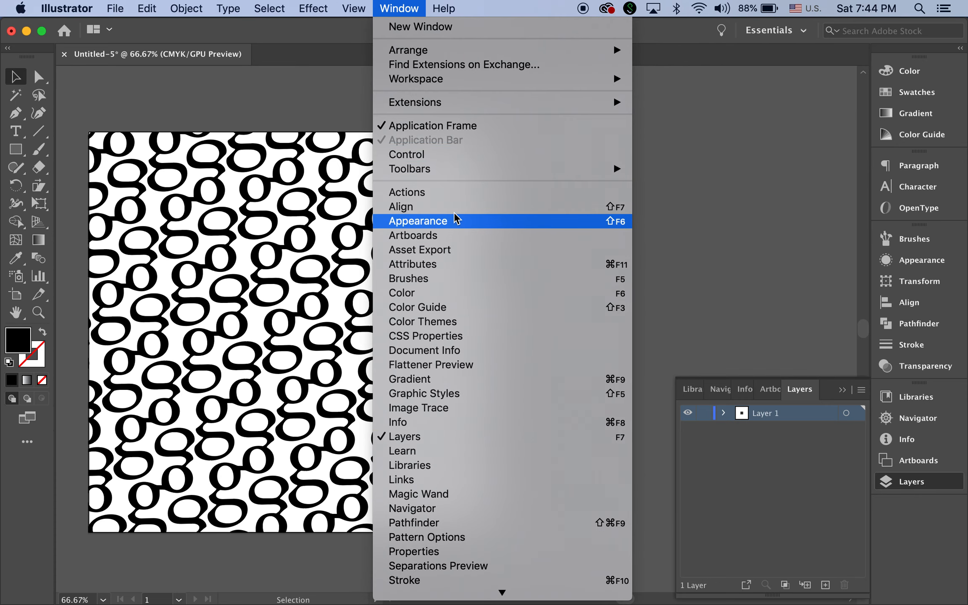
pyautogui.click(450, 244)
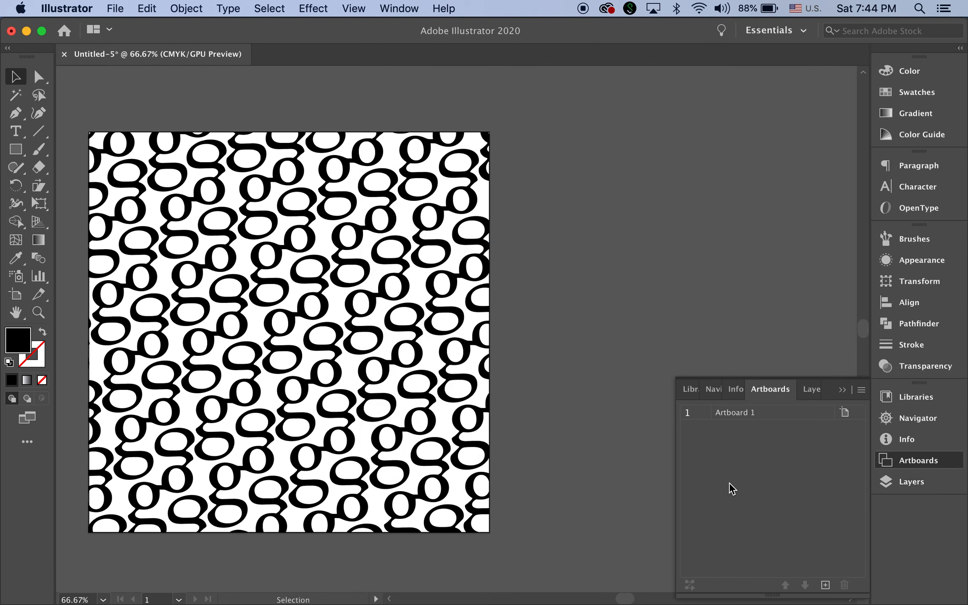
# - Detach the Artboards panel and dock it back into the same group as Layers
pyautogui.moveTo(770, 389); pyautogui.dragTo(559, 114)
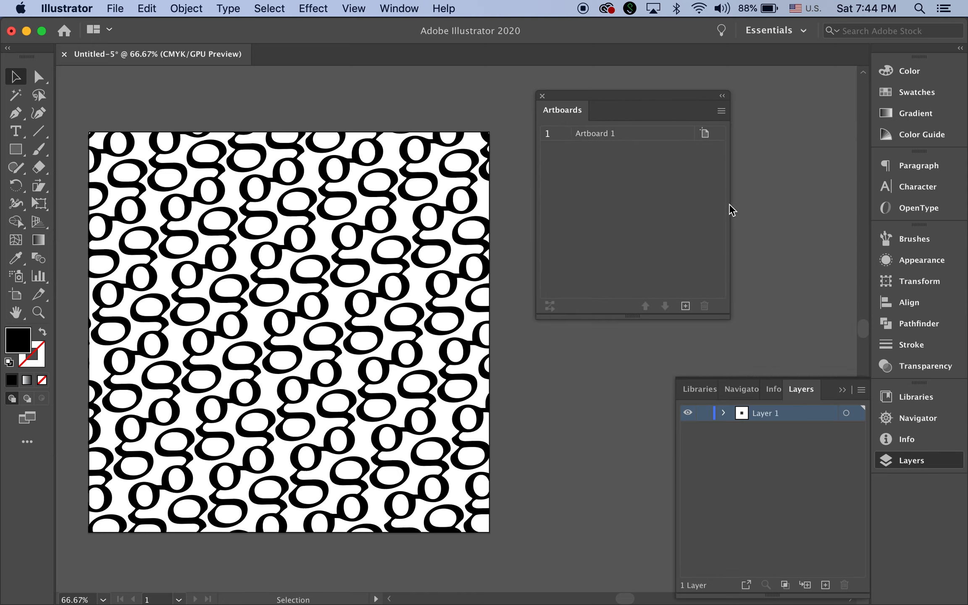
pyautogui.moveTo(562, 100); pyautogui.dragTo(765, 384)
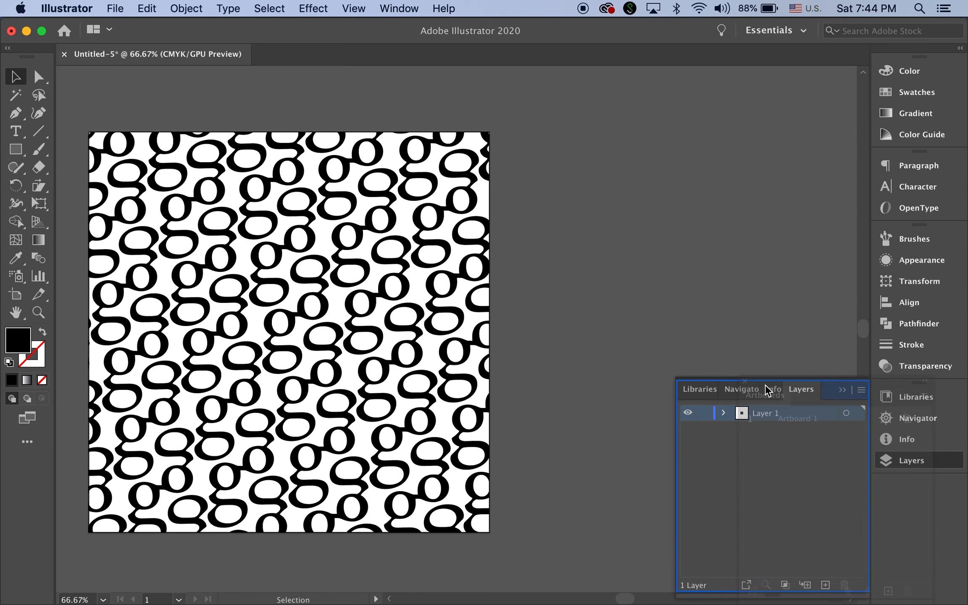
pyautogui.click(752, 390)
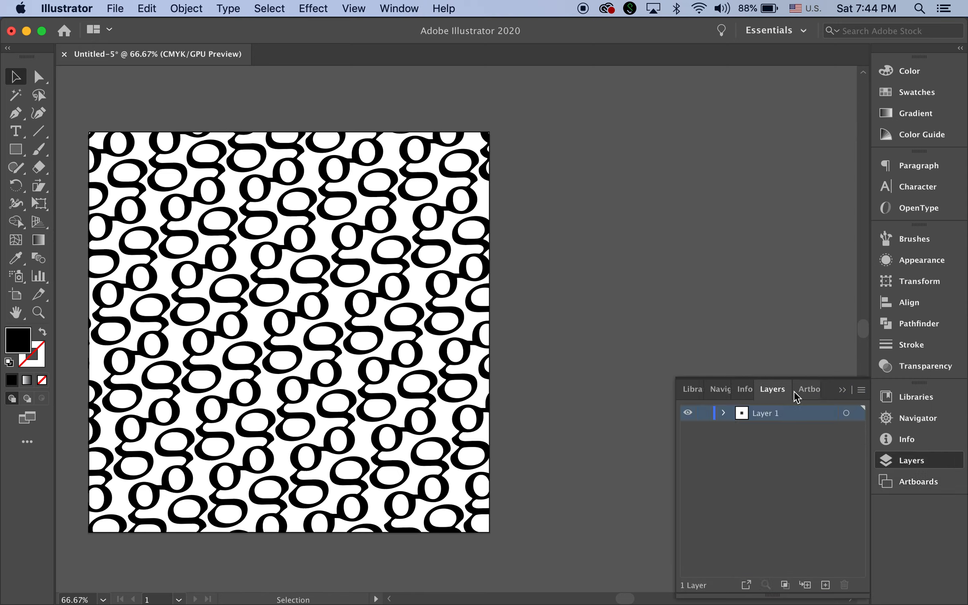
pyautogui.click(810, 391)
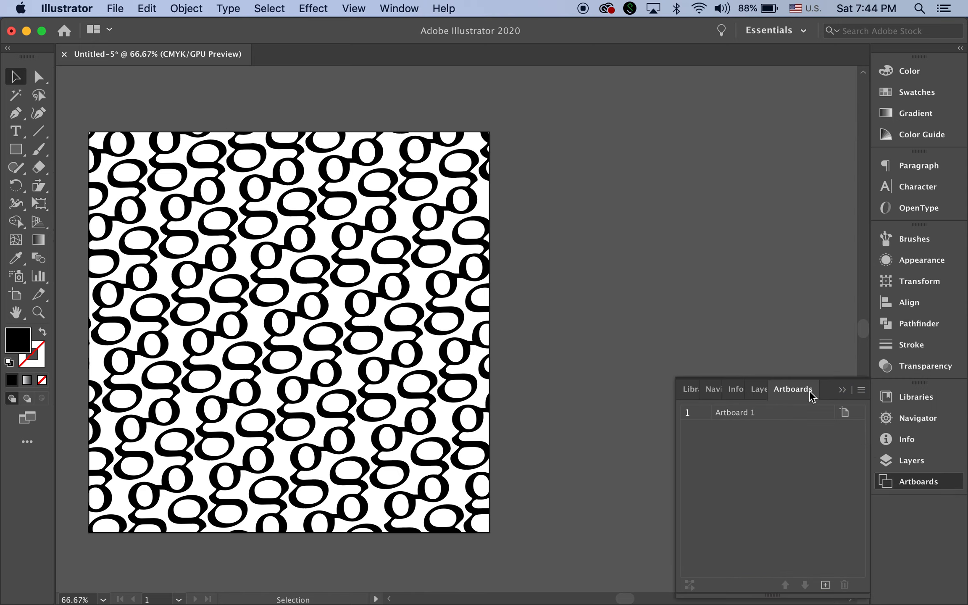
pyautogui.click(754, 391)
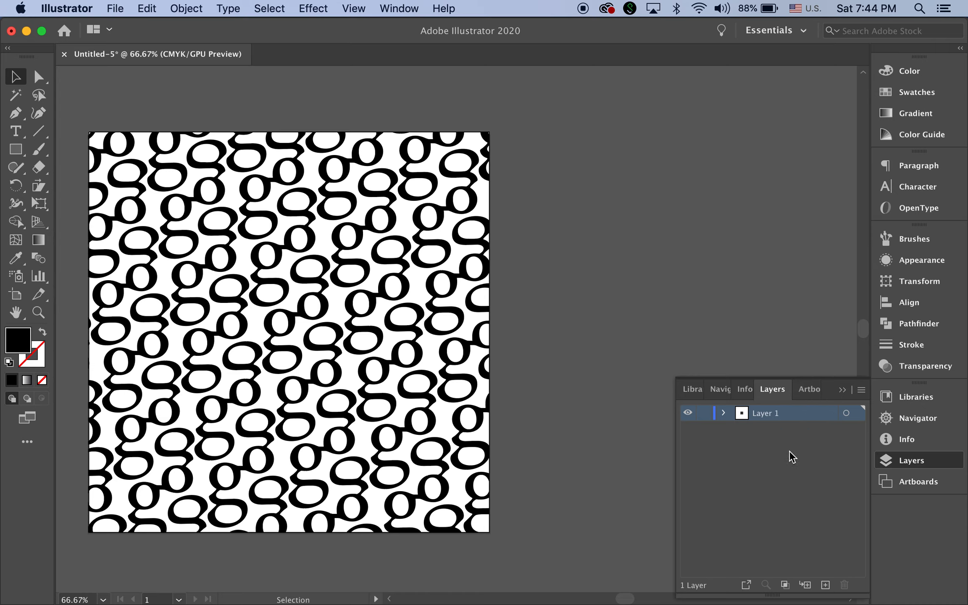
# - Add a second artboard and place a duplicate of the clipped g pattern so that it fills the new artboard
pyautogui.click(810, 390)
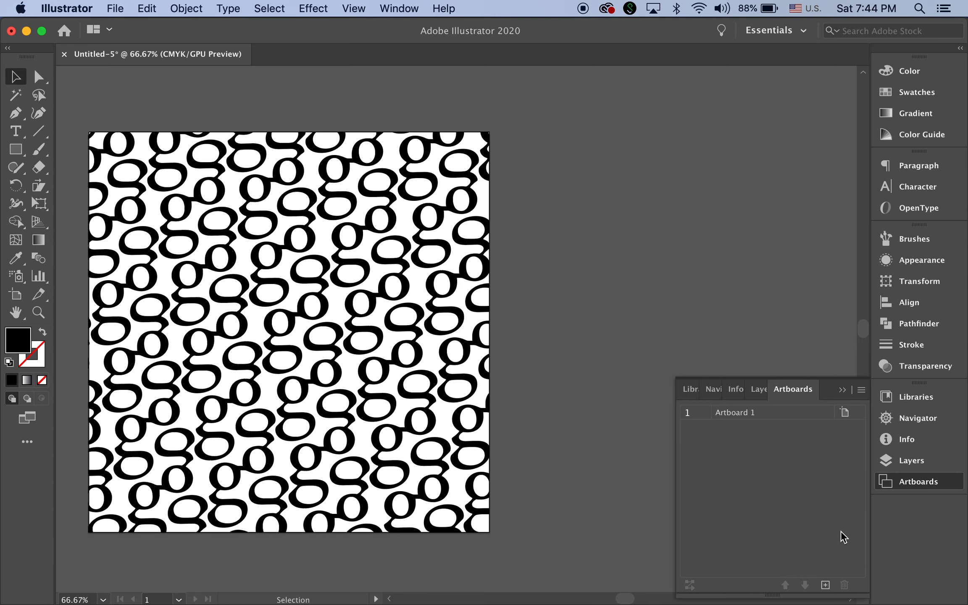
pyautogui.click(826, 585)
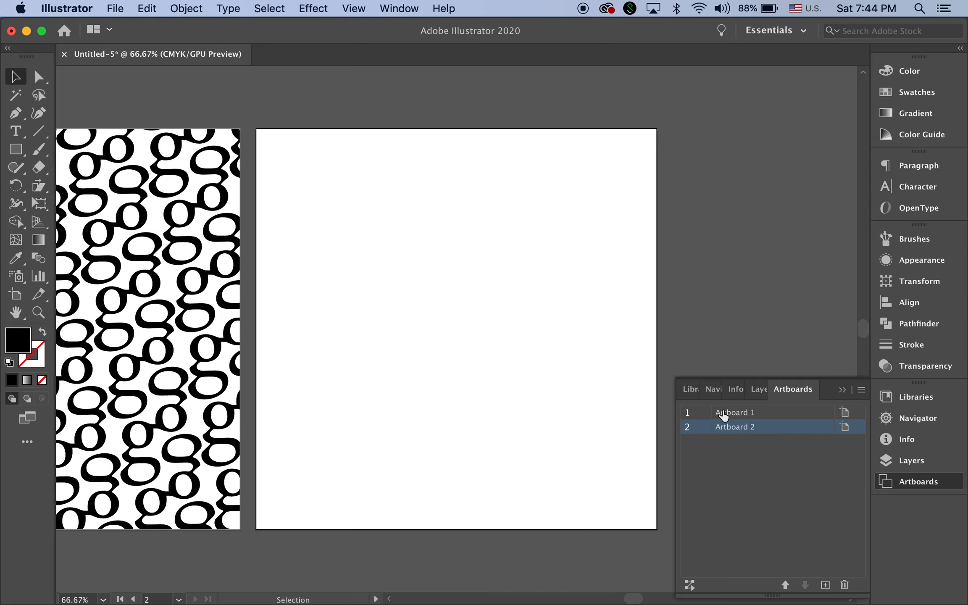
pyautogui.click(189, 284)
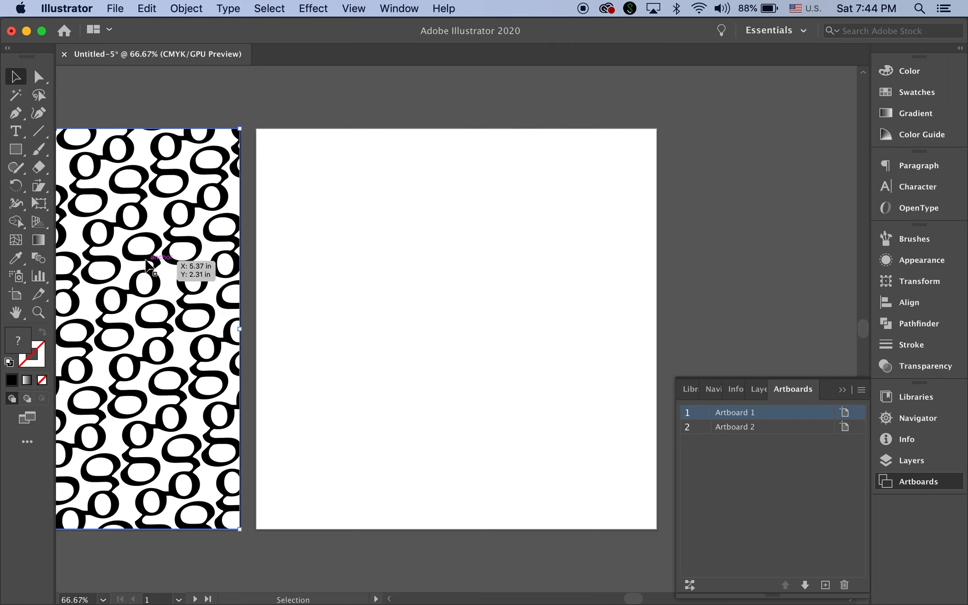
pyautogui.moveTo(125, 226); pyautogui.dragTo(538, 245)
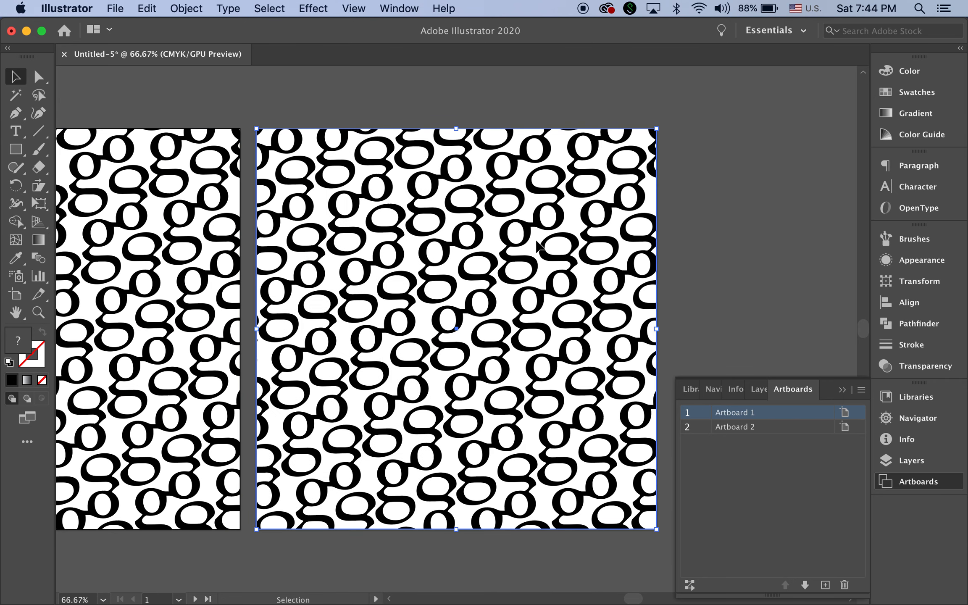
pyautogui.click(726, 231)
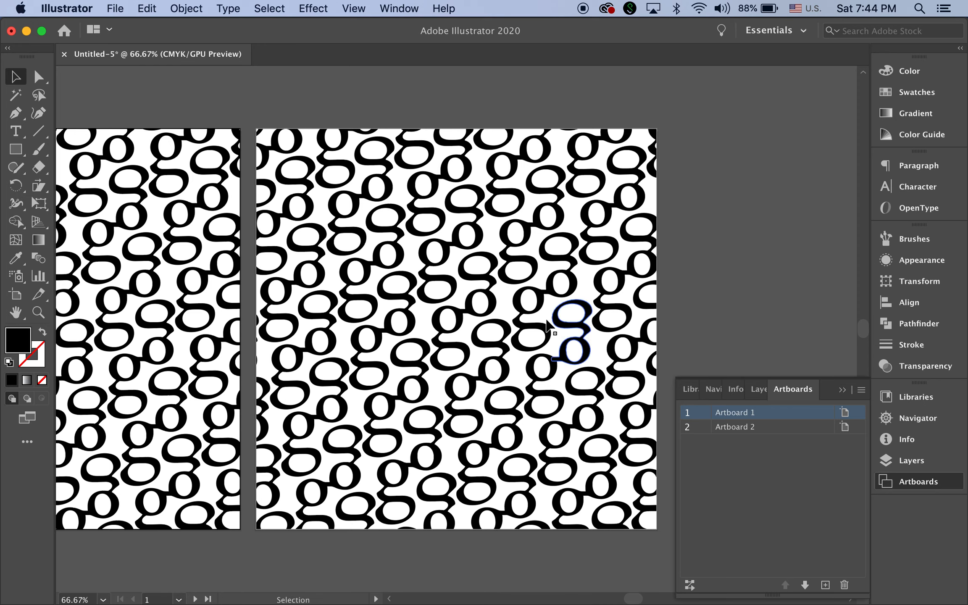
# - Create a new layer and move it below Layer 1
pyautogui.press('space')
pyautogui.moveTo(506, 319); pyautogui.dragTo(579, 258)
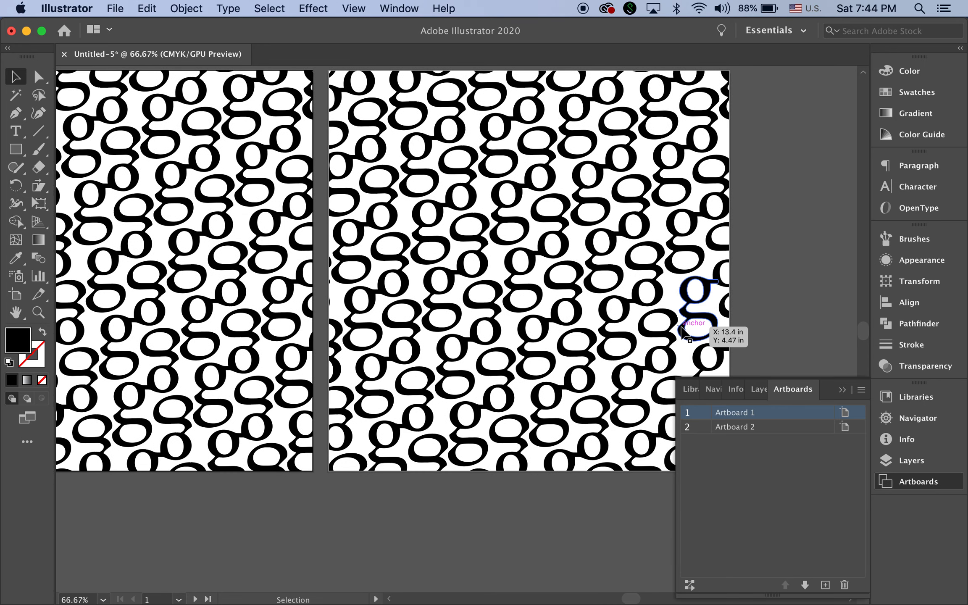
pyautogui.click(758, 389)
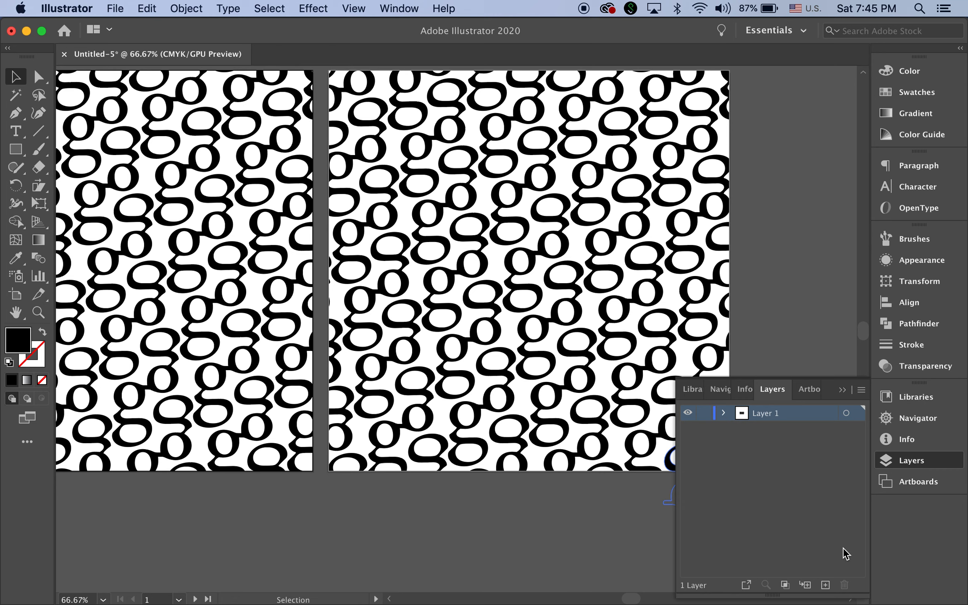
pyautogui.click(826, 585)
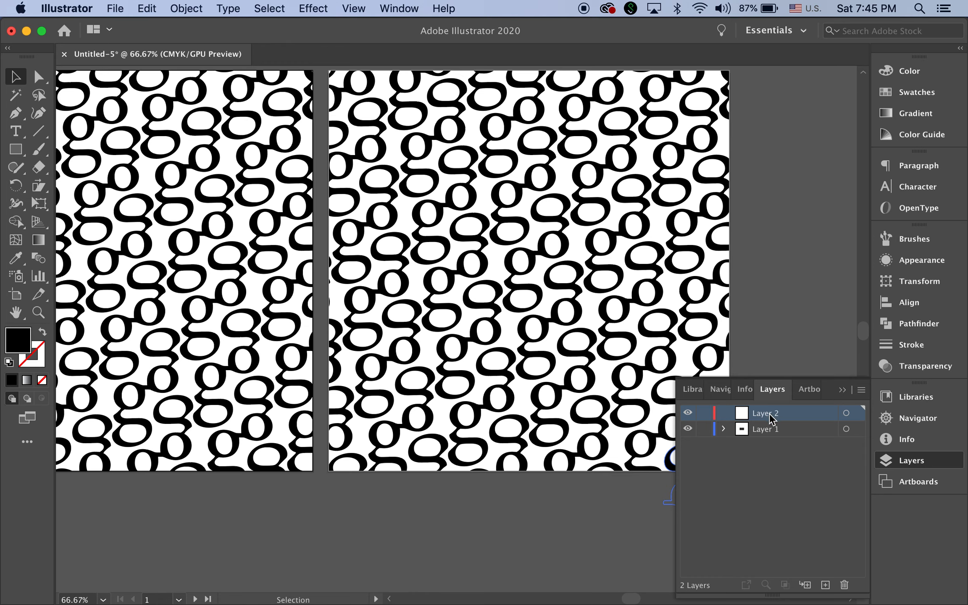
pyautogui.moveTo(771, 415); pyautogui.dragTo(778, 466)
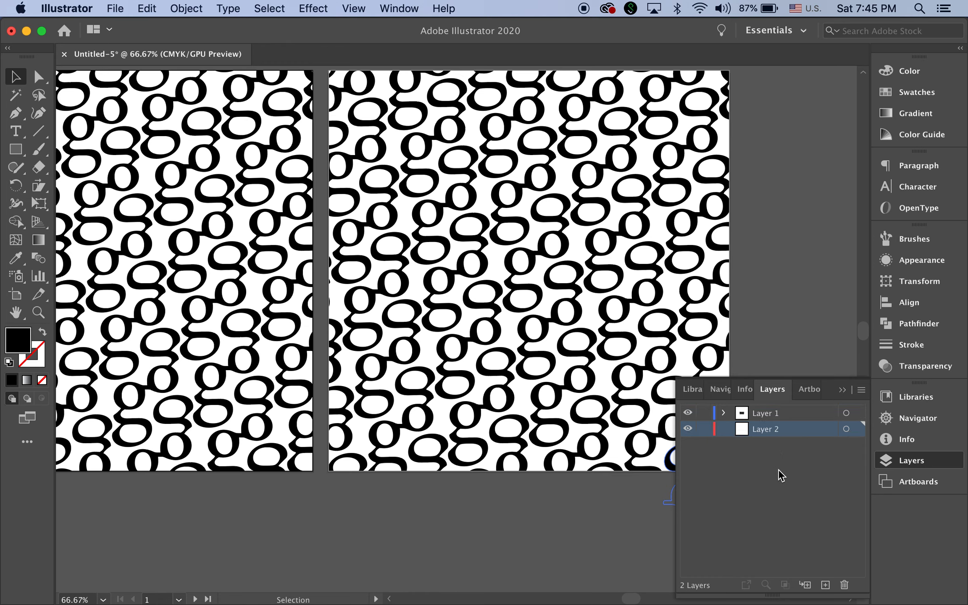
# - Lock Layer 1 and make Layer 2 the active layer
pyautogui.click(705, 414)
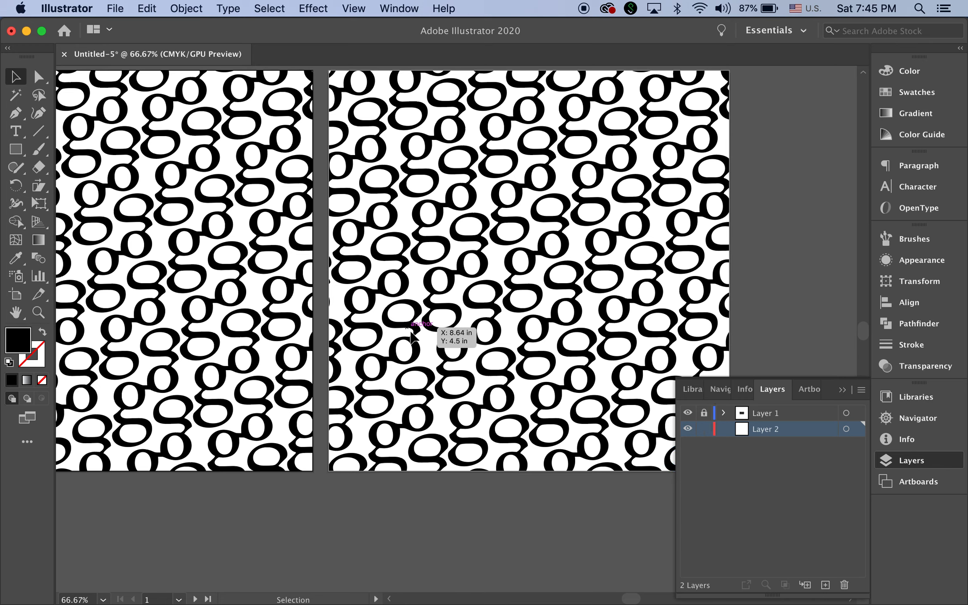
pyautogui.click(794, 413)
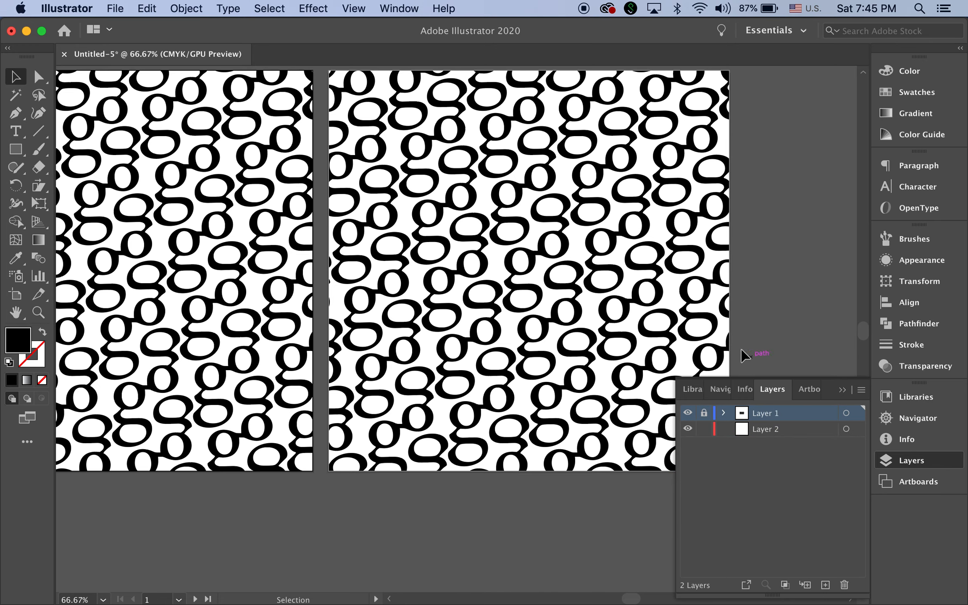
pyautogui.click(688, 414)
pyautogui.click(688, 414)
pyautogui.click(793, 430)
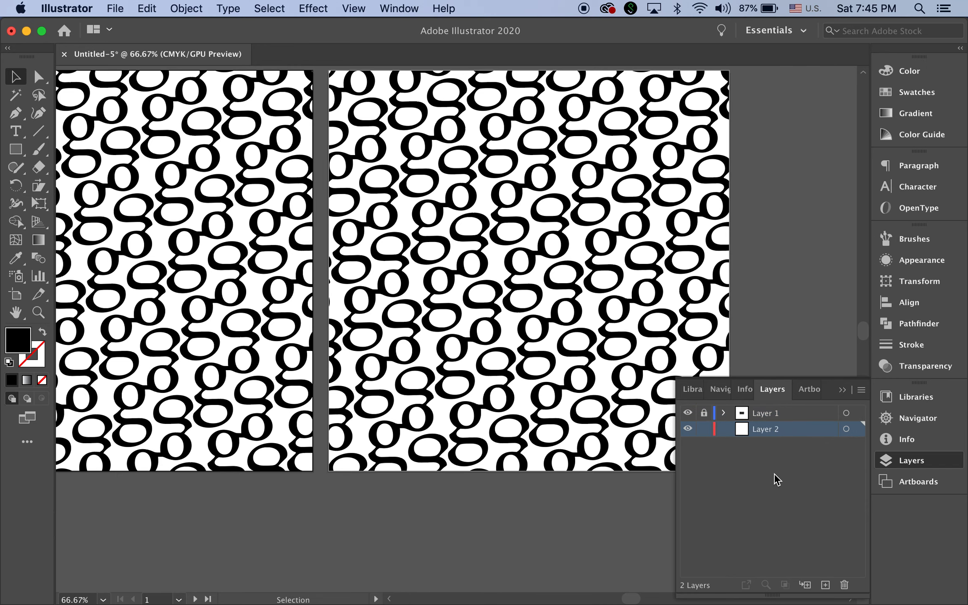
# - Draw a mid-gray rectangle without stroke on Layer 2, behind the central part of the second artboard's pattern, and check it in the layer list
pyautogui.press('space')
pyautogui.keyDown('super'); pyautogui.click(361, 246); pyautogui.keyUp('super')
pyautogui.keyDown('super'); pyautogui.click(361, 247); pyautogui.keyUp('super')
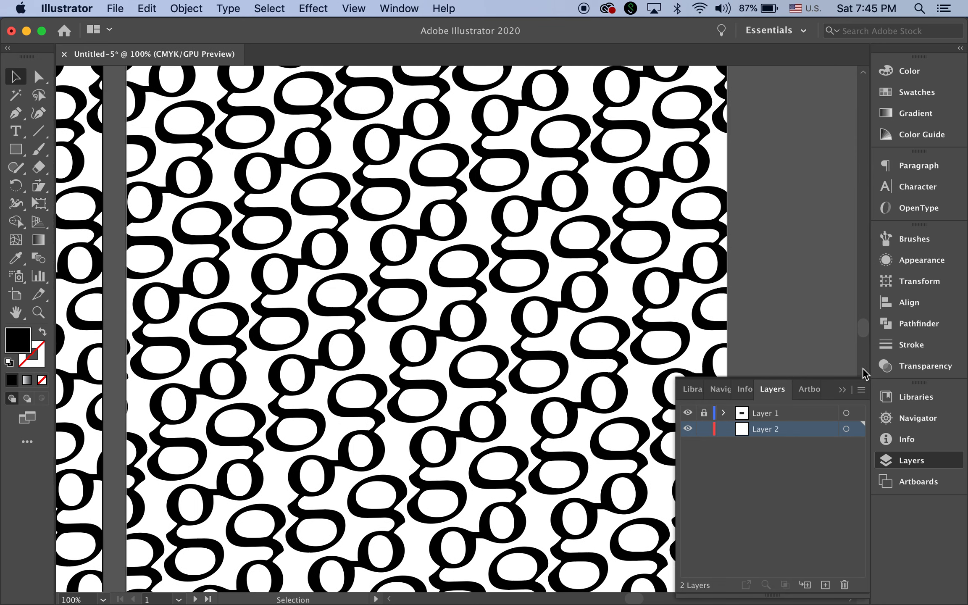
pyautogui.click(843, 390)
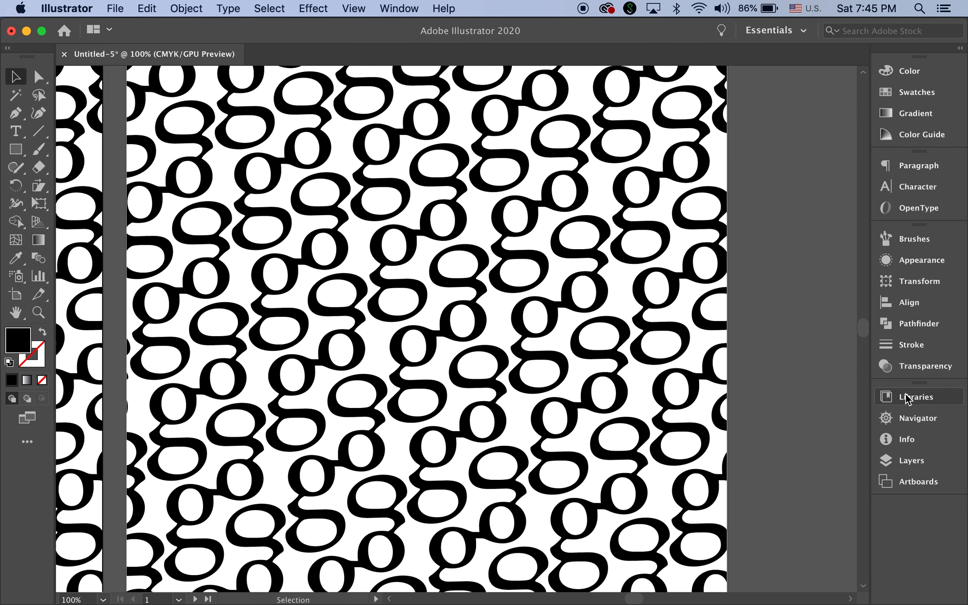
pyautogui.click(908, 462)
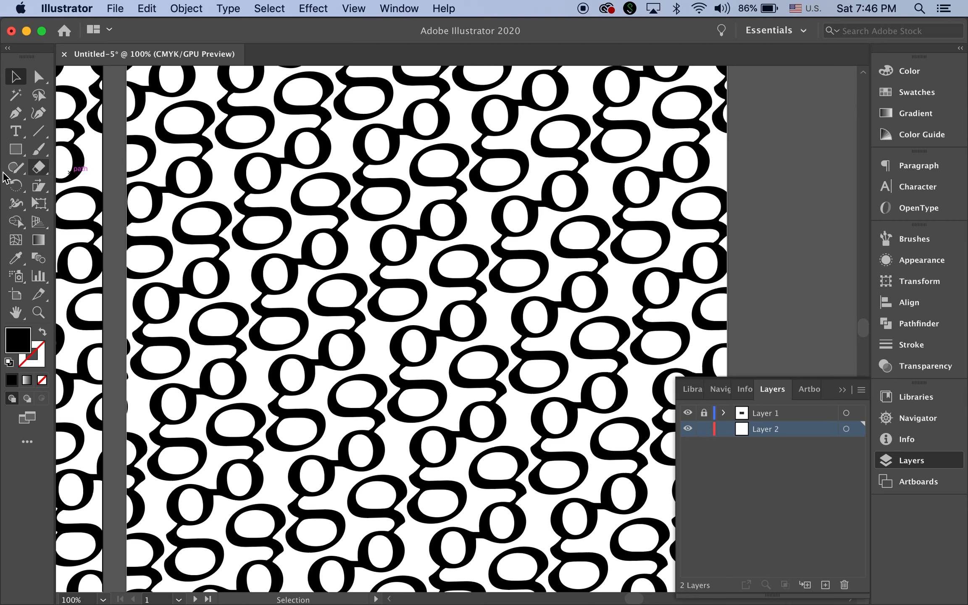
pyautogui.click(16, 151)
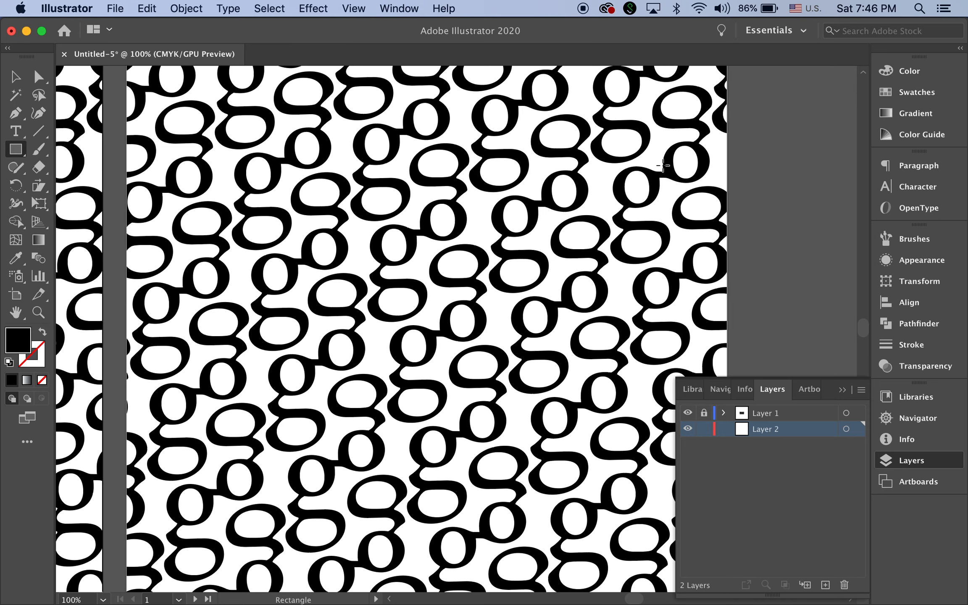
pyautogui.click(915, 95)
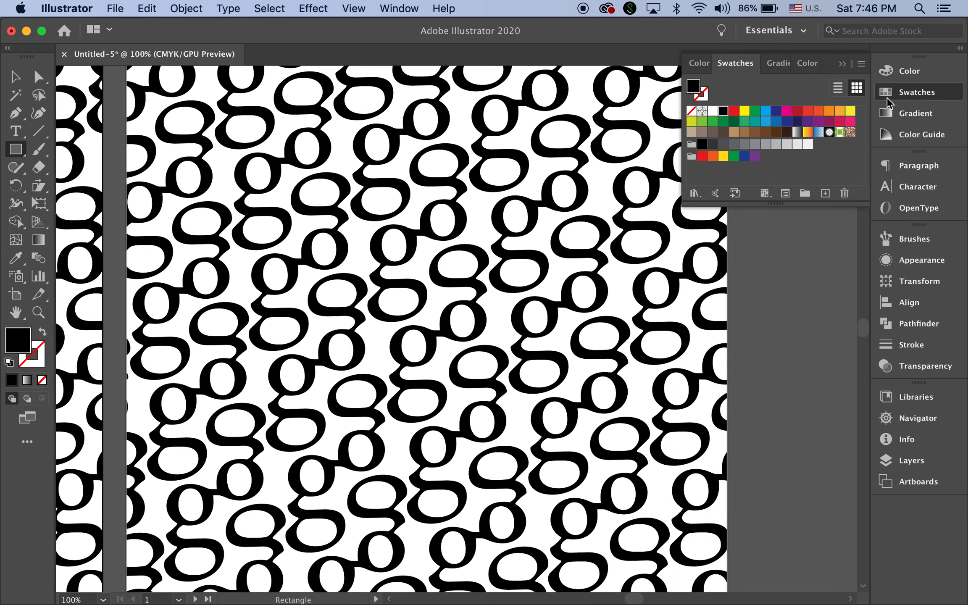
pyautogui.click(755, 144)
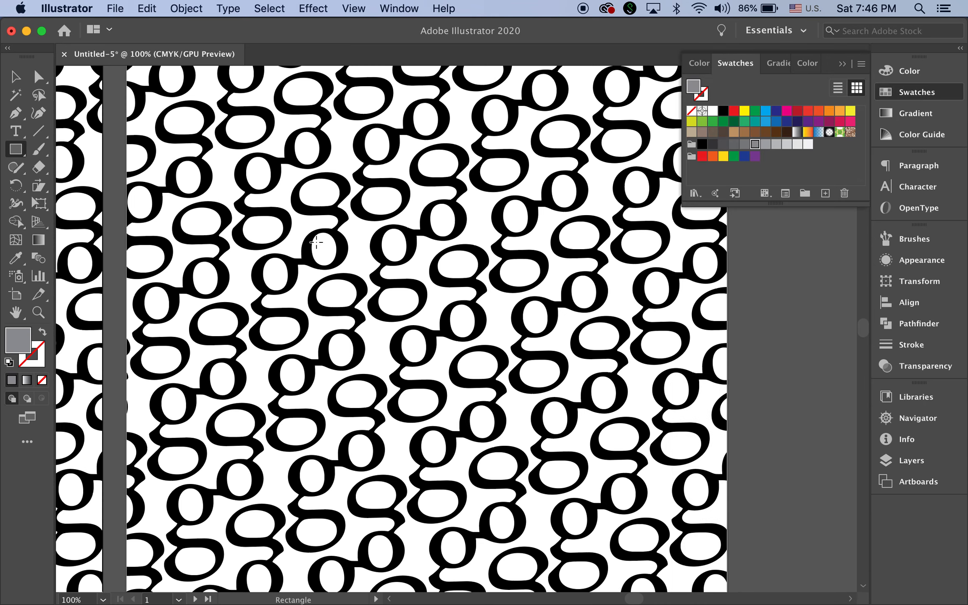
pyautogui.moveTo(289, 213); pyautogui.dragTo(634, 518)
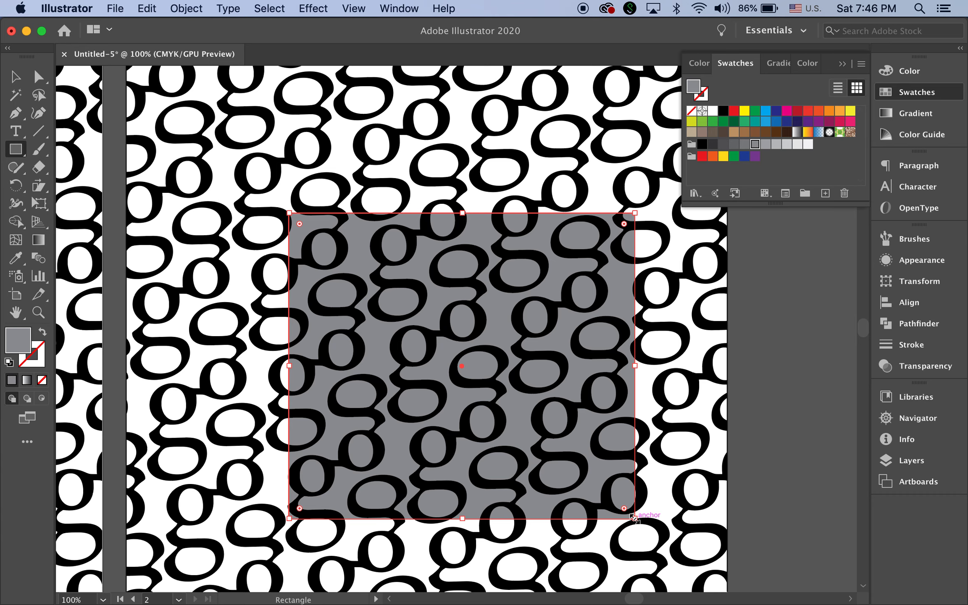
pyautogui.press('v')
pyautogui.click(734, 312)
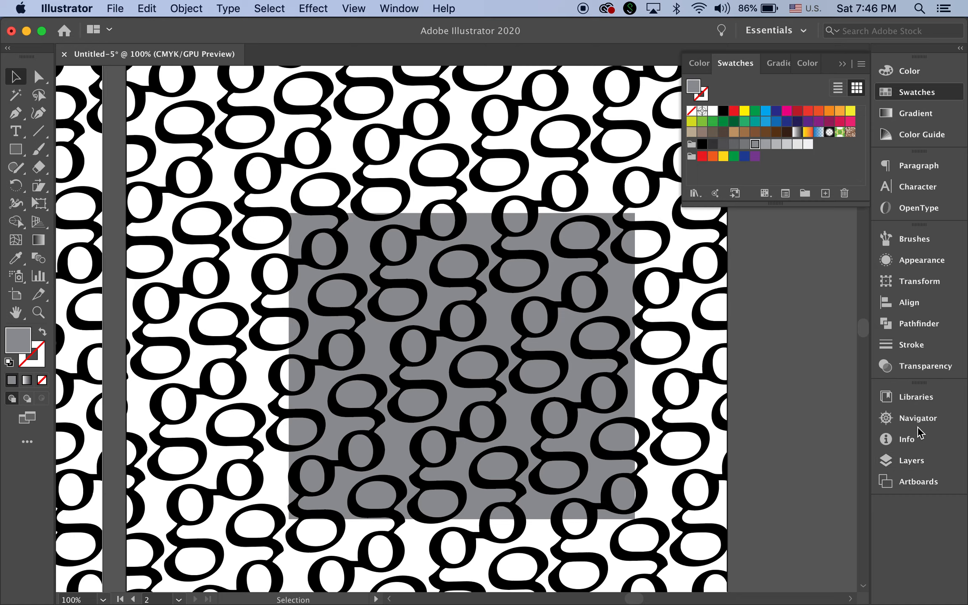
pyautogui.click(913, 463)
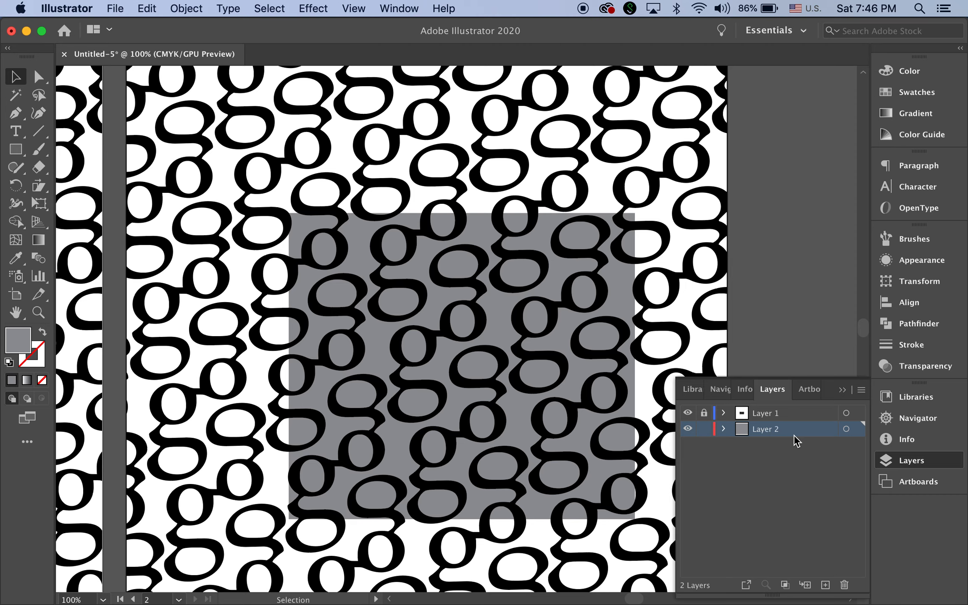
# - Delete the gray rectangle and draw a gray ellipse about 0.36 × 0.43 in behind the upright oval counter of a g on Layer 2
pyautogui.click(614, 295)
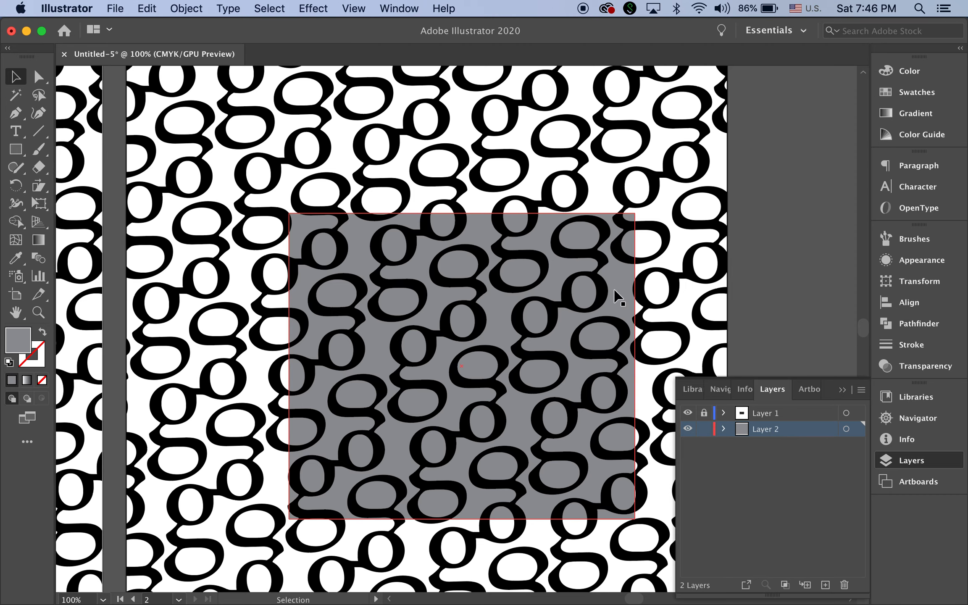
pyautogui.press('Delete')
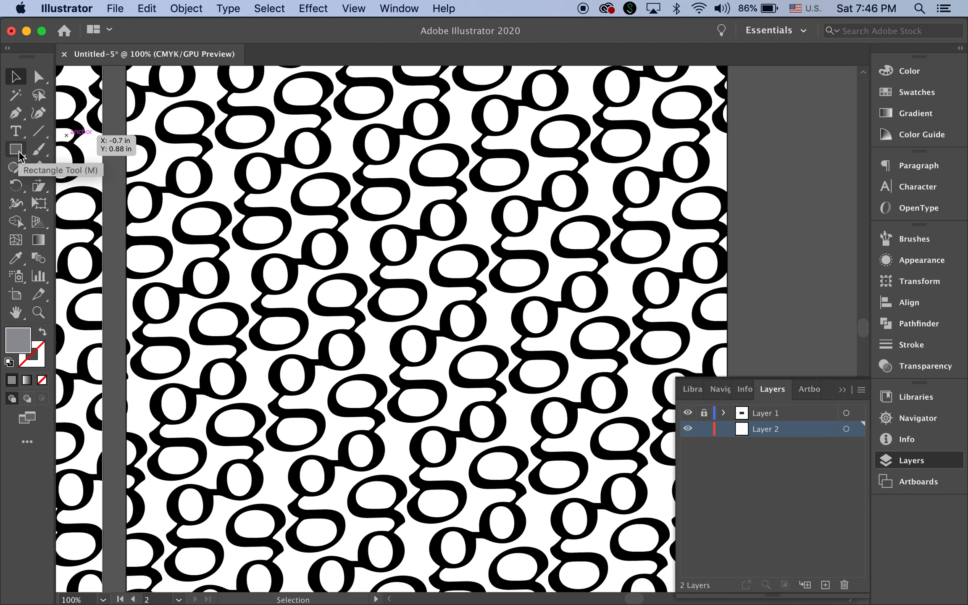
pyautogui.moveTo(19, 156); pyautogui.dragTo(78, 160)
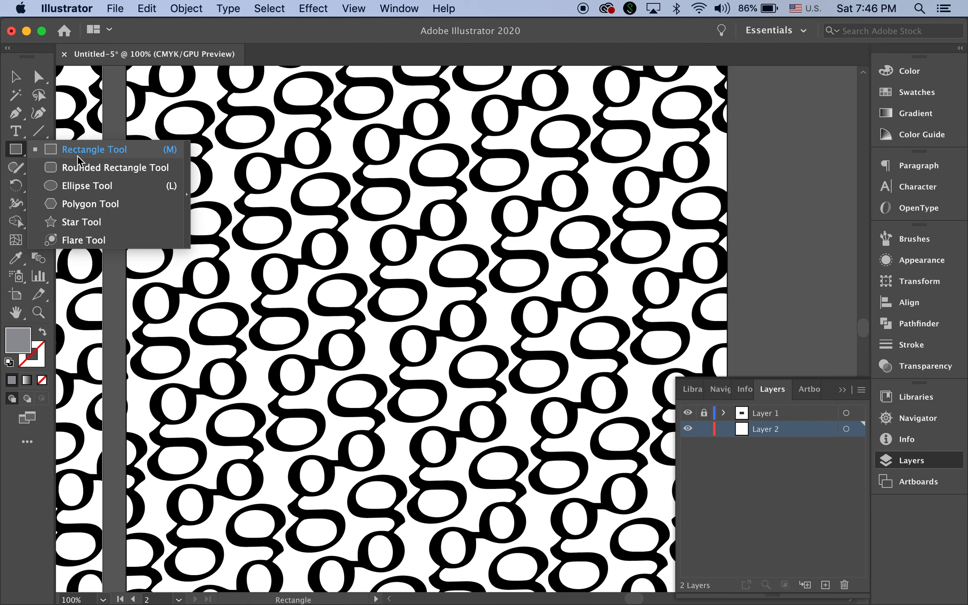
pyautogui.click(92, 187)
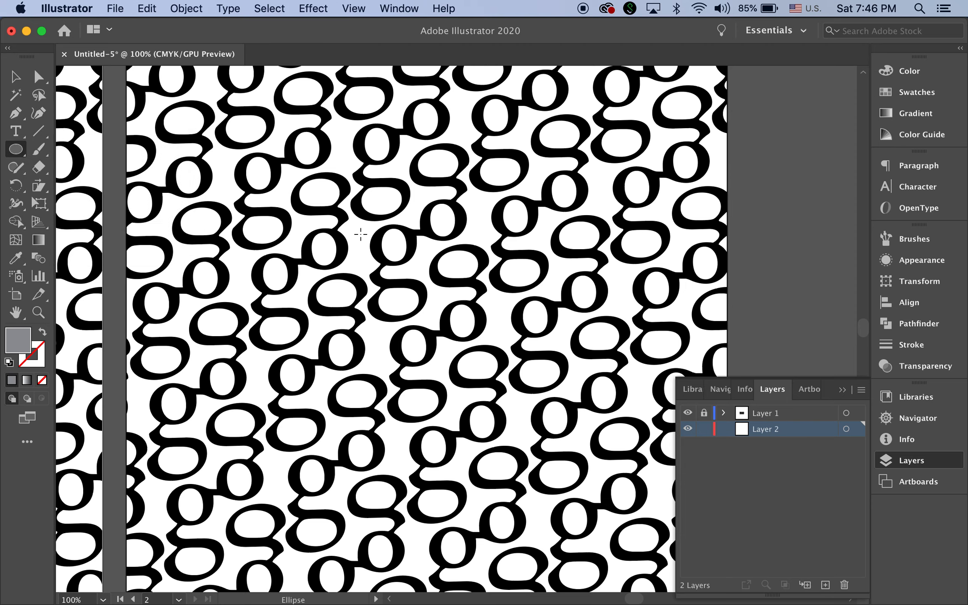
pyautogui.moveTo(295, 225); pyautogui.dragTo(545, 380)
pyautogui.moveTo(341, 247); pyautogui.dragTo(440, 365)
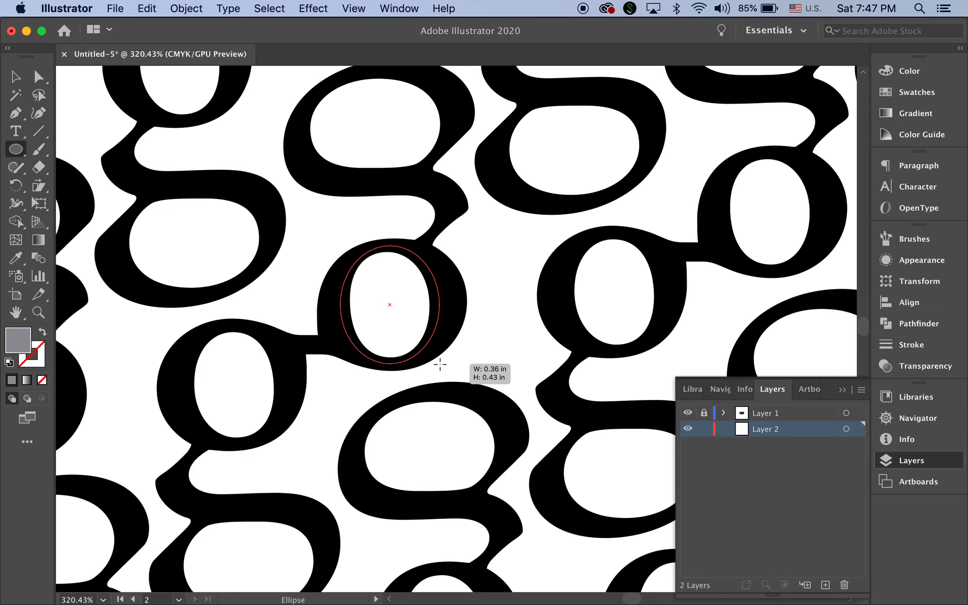
pyautogui.moveTo(440, 365); pyautogui.dragTo(439, 364)
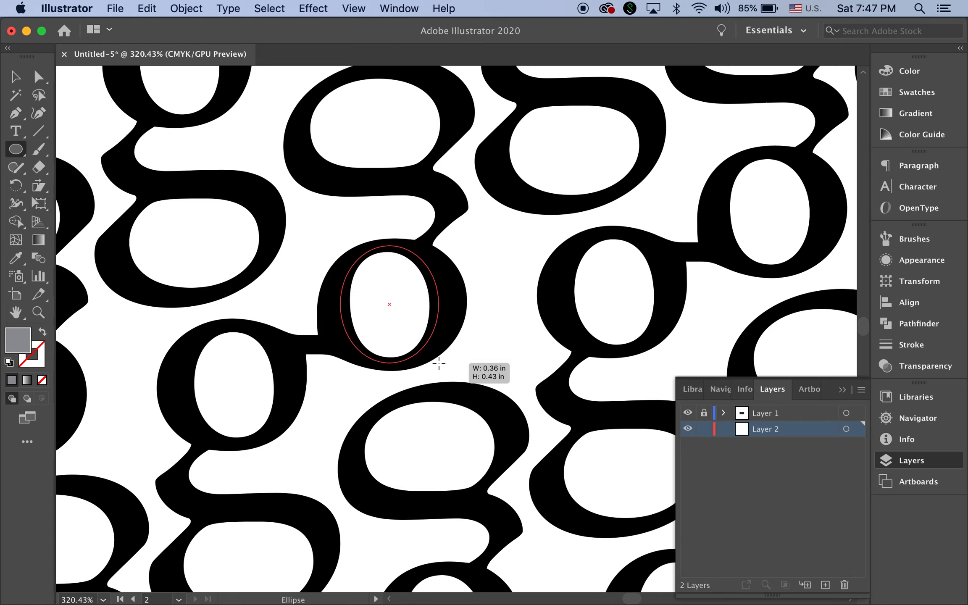
pyautogui.moveTo(438, 364); pyautogui.dragTo(439, 364)
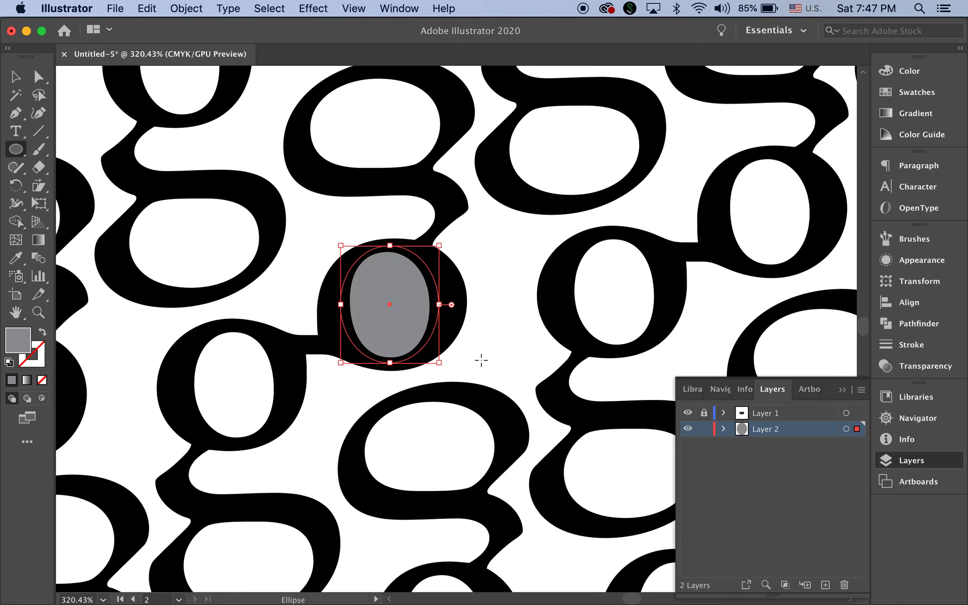
pyautogui.click(16, 77)
pyautogui.click(488, 257)
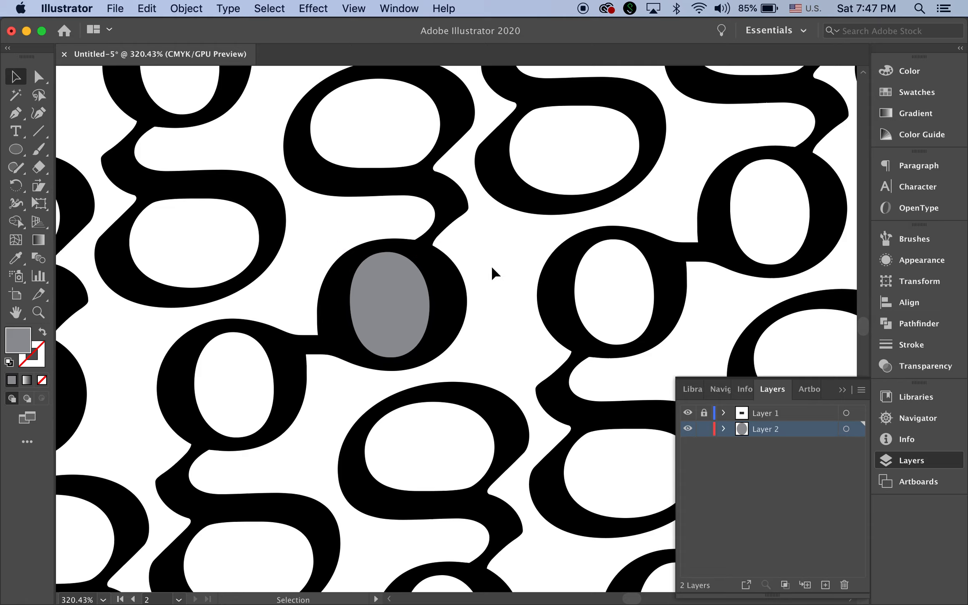
# - Close the gray Pen tool shape with a smooth curve so it fills the wide counter above the gray ellipse, and deselect it
pyautogui.click(384, 300)
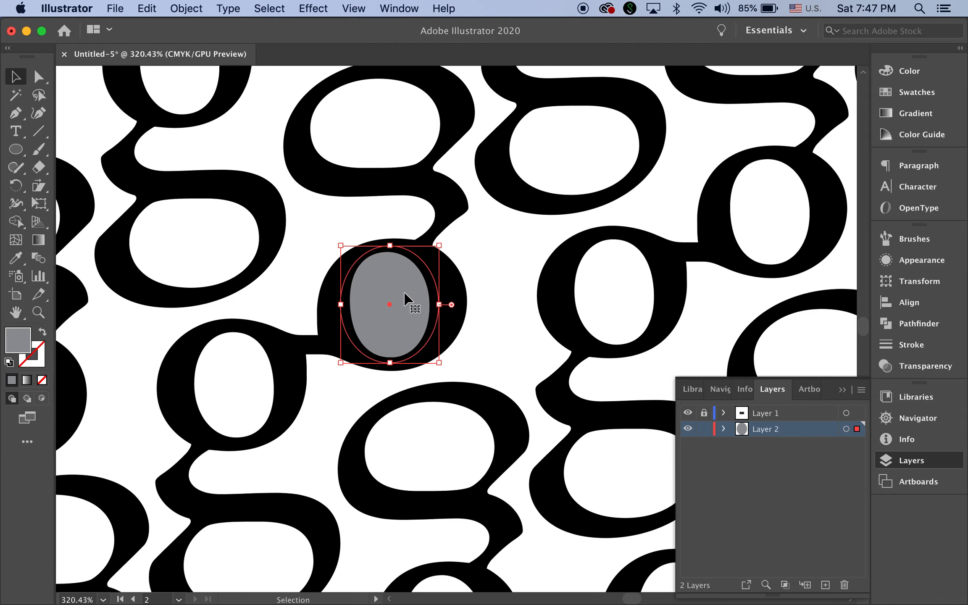
pyautogui.scroll(5, 504, 265)
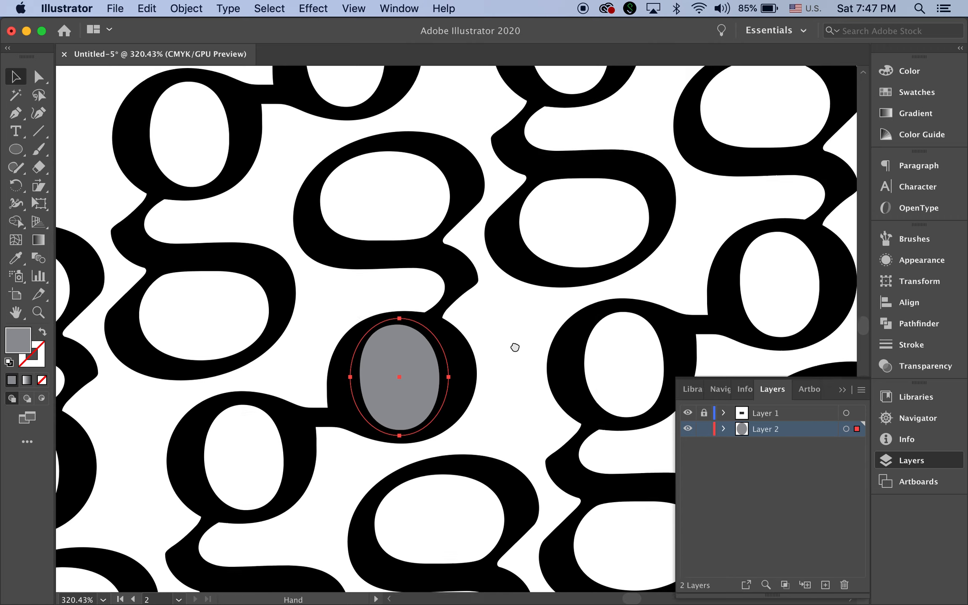
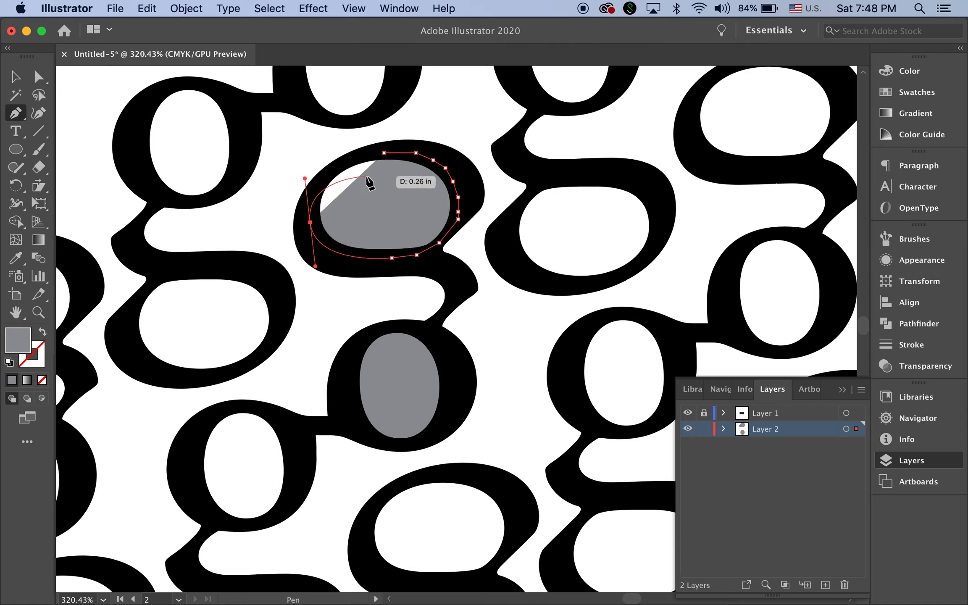
pyautogui.click(310, 222)
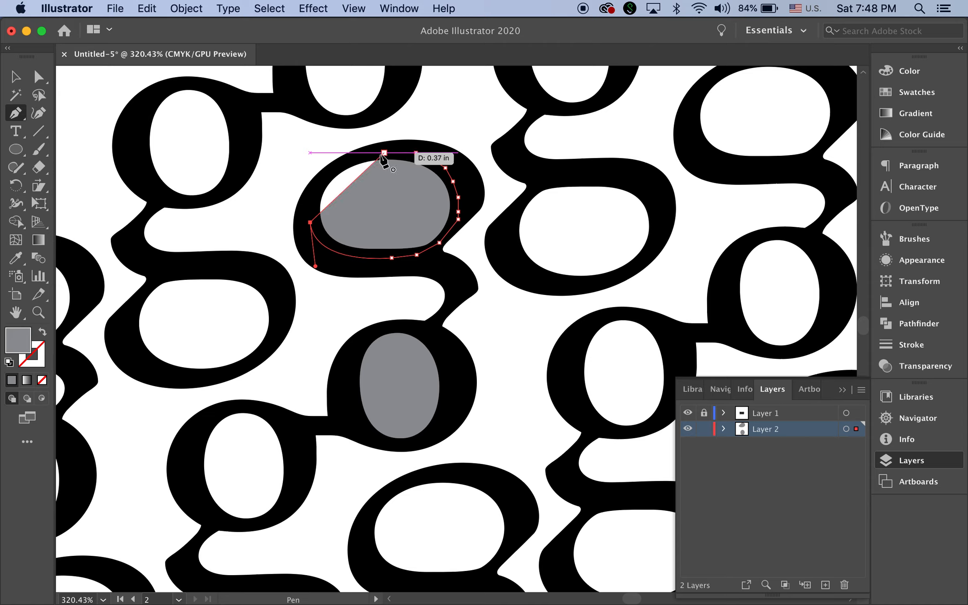
pyautogui.moveTo(384, 153); pyautogui.dragTo(468, 148)
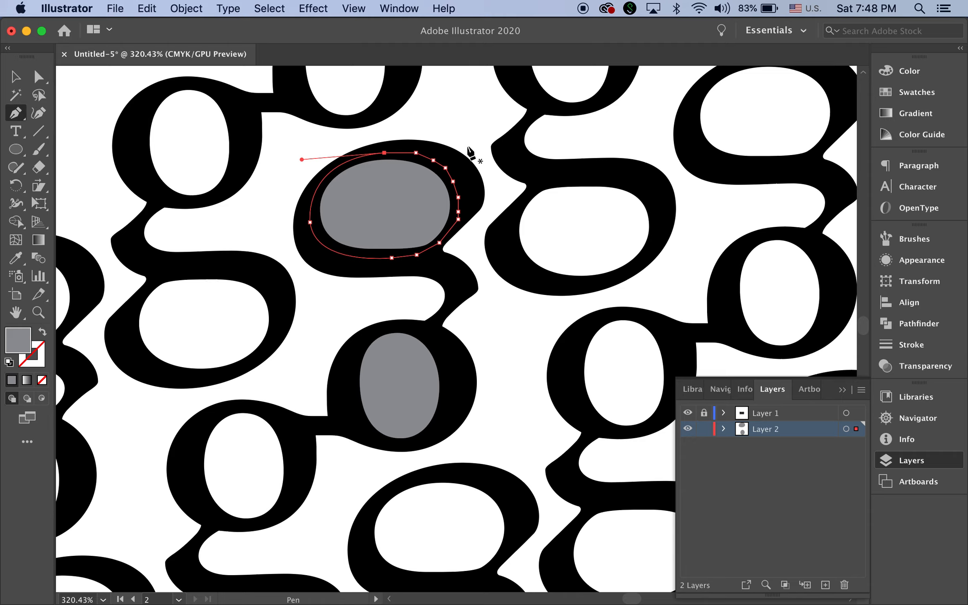
pyautogui.click(15, 76)
pyautogui.click(387, 202)
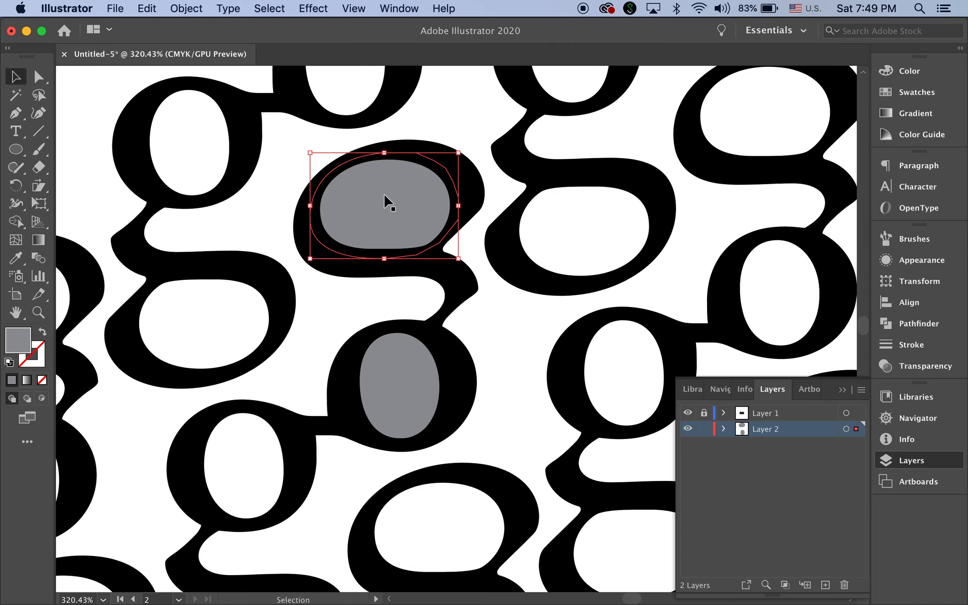
pyautogui.click(277, 176)
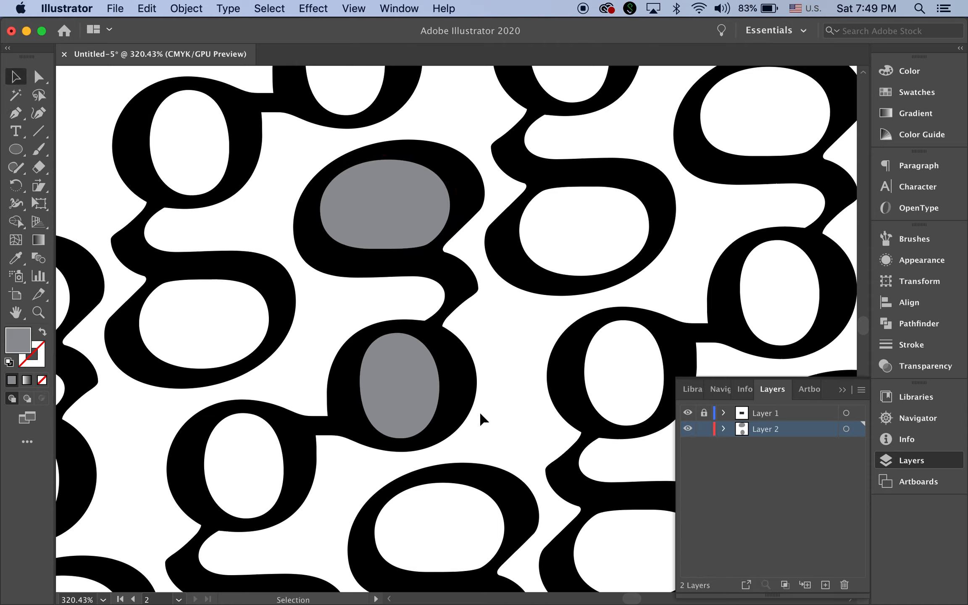
# - Duplicate the two gray shapes behind the neighbouring counters, filling two more wide counters and two more upright oval ones
pyautogui.keyDown('alt'); pyautogui.keyDown('super'); pyautogui.click(463, 379); pyautogui.keyUp('super'); pyautogui.keyUp('alt')
pyautogui.keyDown('alt'); pyautogui.keyDown('super'); pyautogui.click(463, 379); pyautogui.keyUp('super'); pyautogui.keyUp('alt')
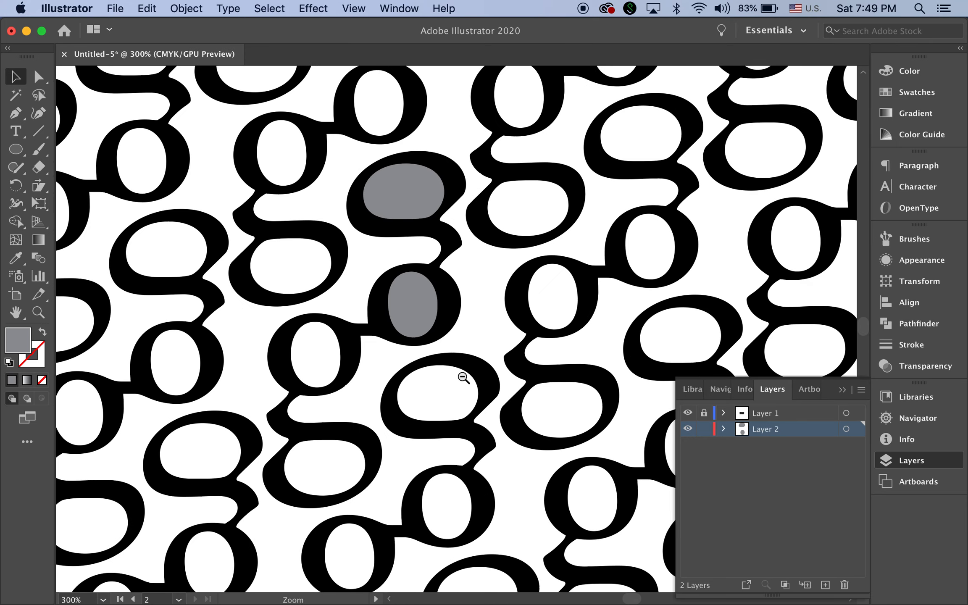
pyautogui.keyDown('alt'); pyautogui.keyDown('super'); pyautogui.click(468, 318); pyautogui.keyUp('super'); pyautogui.keyUp('alt')
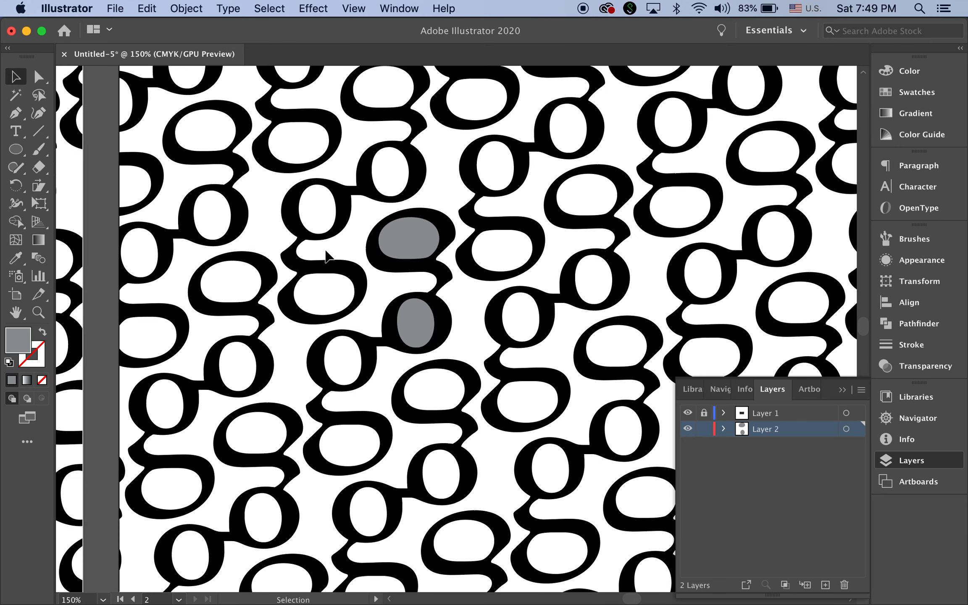
pyautogui.click(411, 234)
pyautogui.keyDown('shift'); pyautogui.click(420, 324); pyautogui.keyUp('shift')
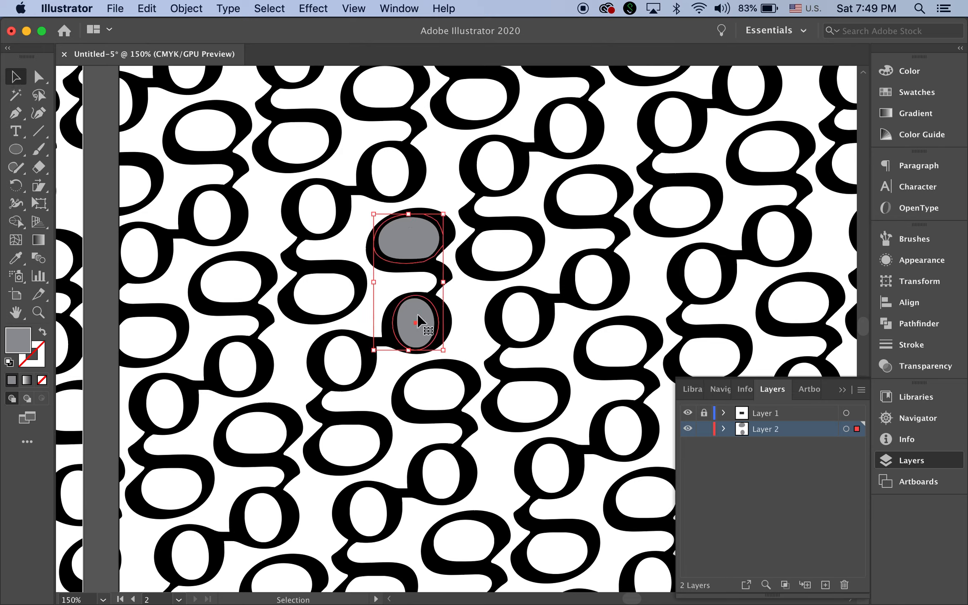
pyautogui.moveTo(415, 320); pyautogui.dragTo(244, 365)
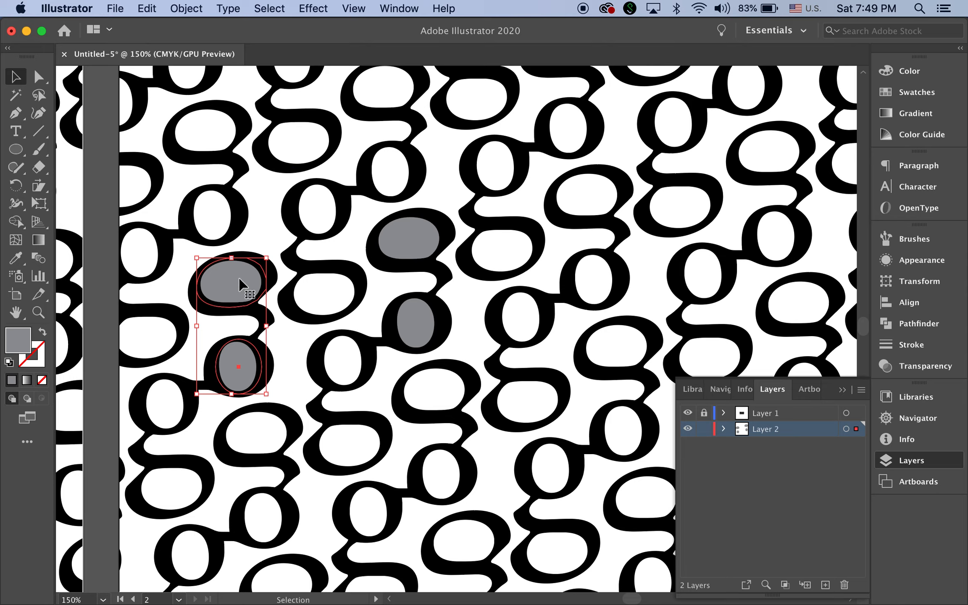
pyautogui.moveTo(243, 278); pyautogui.dragTo(350, 294)
pyautogui.click(478, 300)
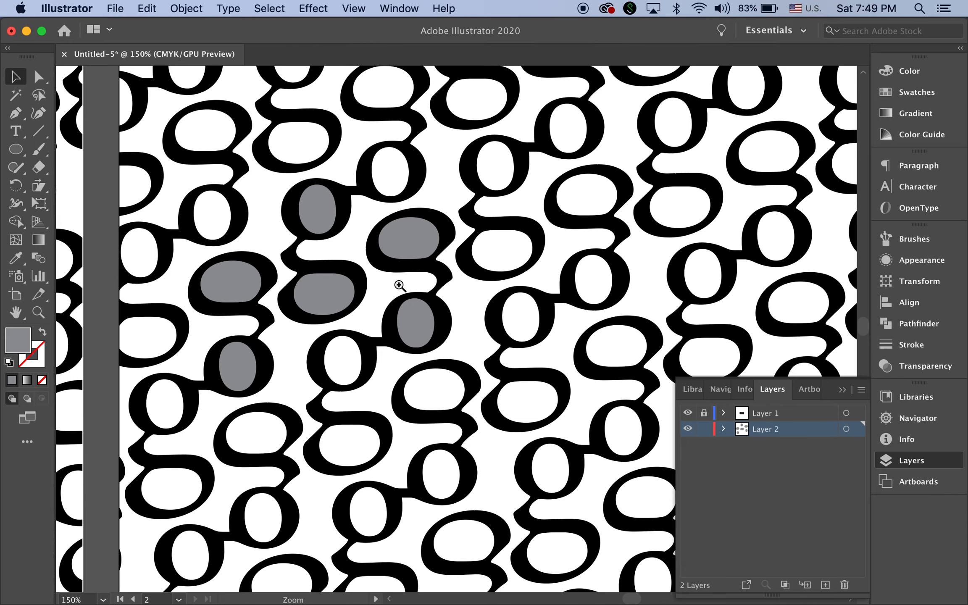
# - Group the original gray wide shape with the gray ellipse below it
pyautogui.keyDown('alt'); pyautogui.keyDown('super'); pyautogui.click(447, 285); pyautogui.keyUp('super'); pyautogui.keyUp('alt')
pyautogui.keyDown('alt'); pyautogui.keyDown('super'); pyautogui.click(448, 315); pyautogui.keyUp('super'); pyautogui.keyUp('alt')
pyautogui.moveTo(454, 340); pyautogui.dragTo(386, 236)
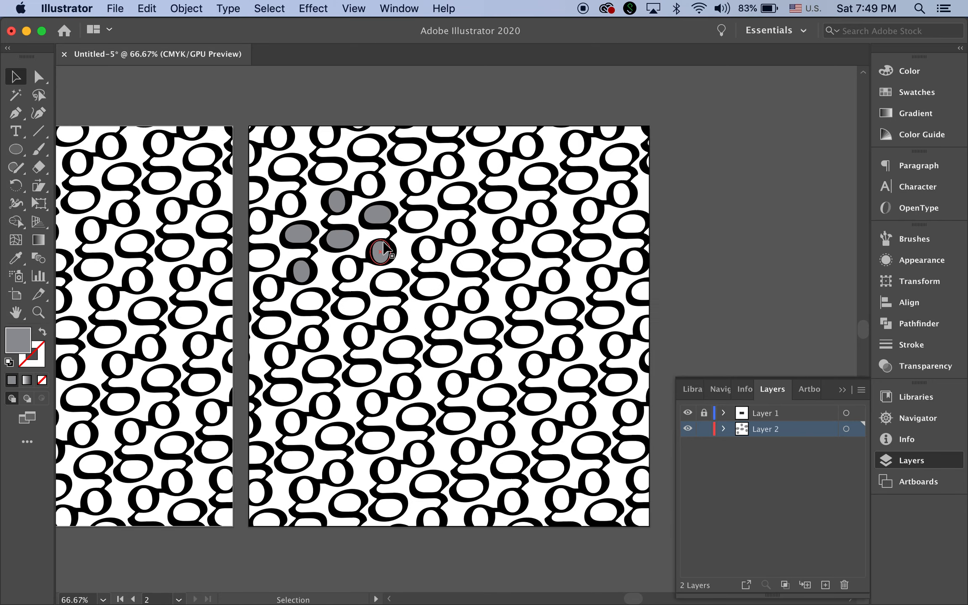
pyautogui.click(377, 215)
pyautogui.keyDown('shift'); pyautogui.click(384, 257); pyautogui.keyUp('shift')
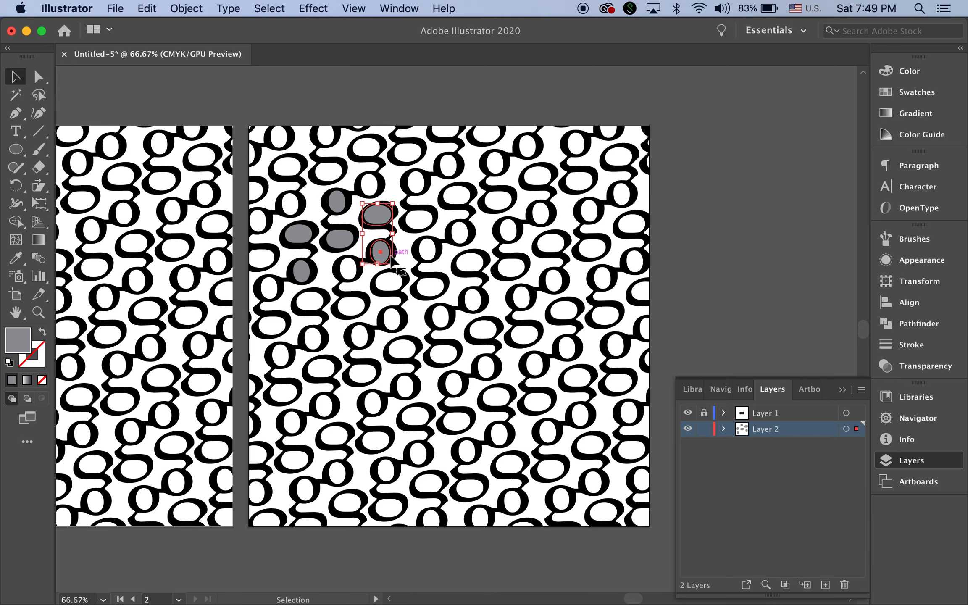
pyautogui.click(421, 243)
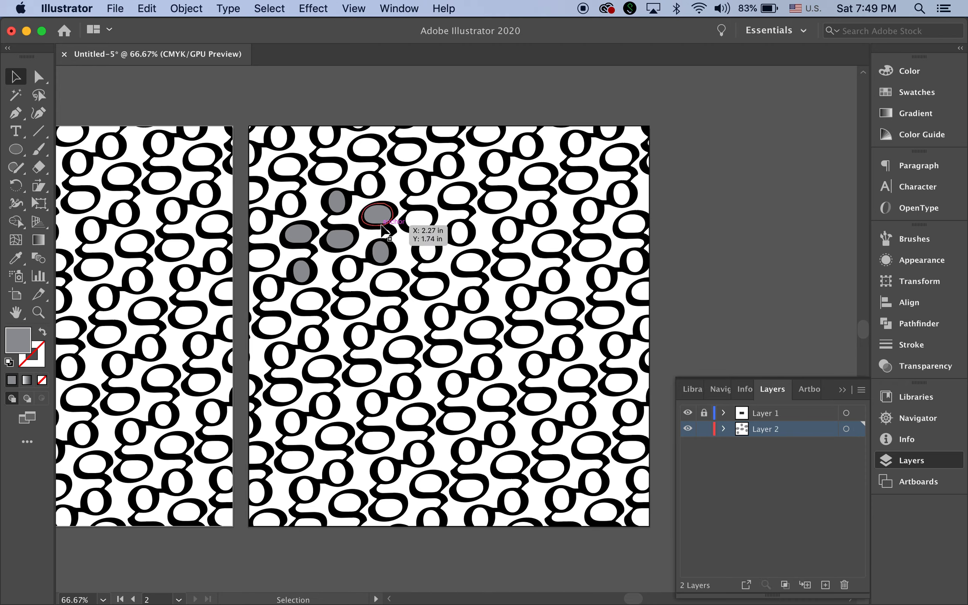
pyautogui.click(379, 220)
pyautogui.keyDown('shift'); pyautogui.click(381, 254); pyautogui.keyUp('shift')
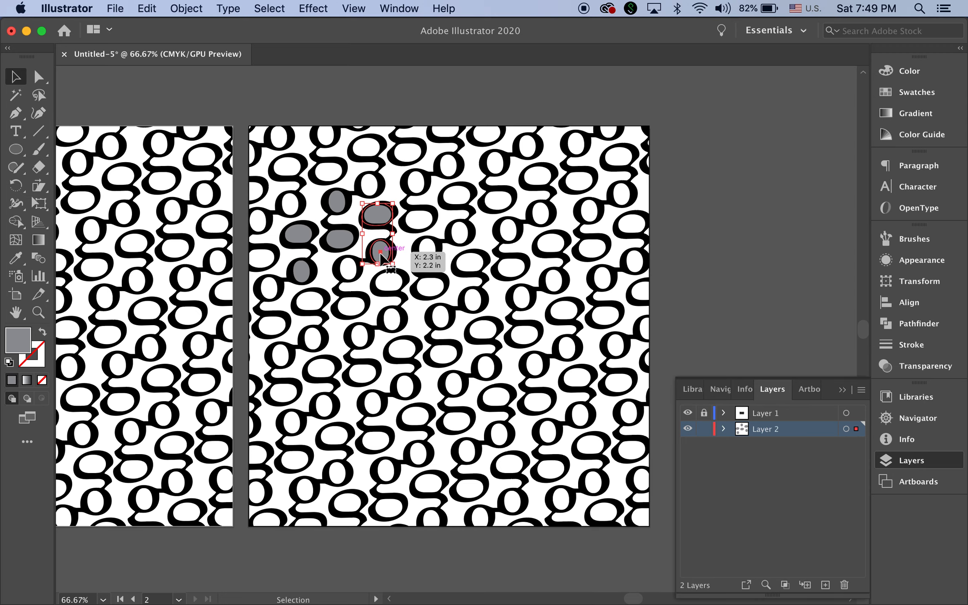
pyautogui.click(188, 8)
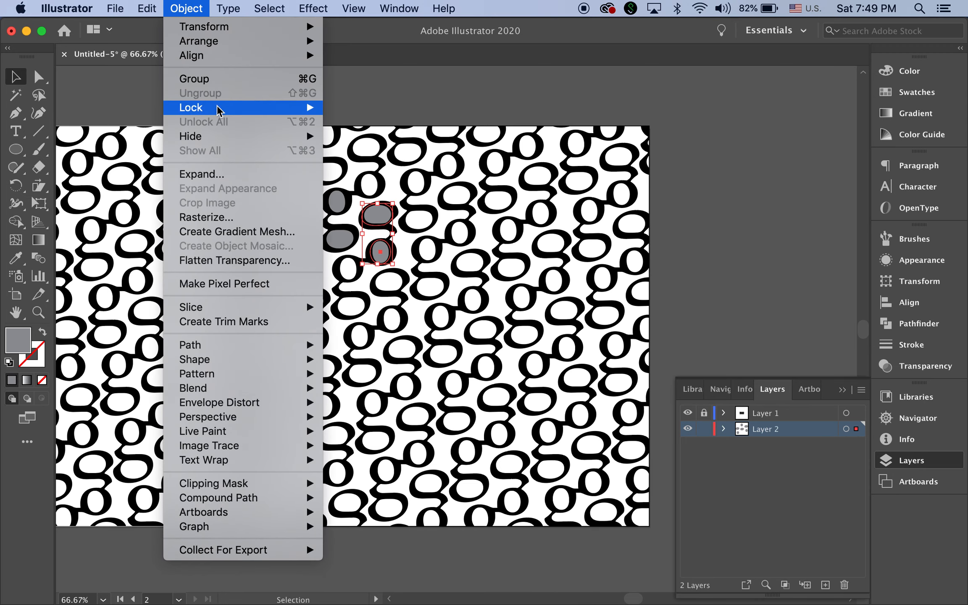
pyautogui.click(218, 79)
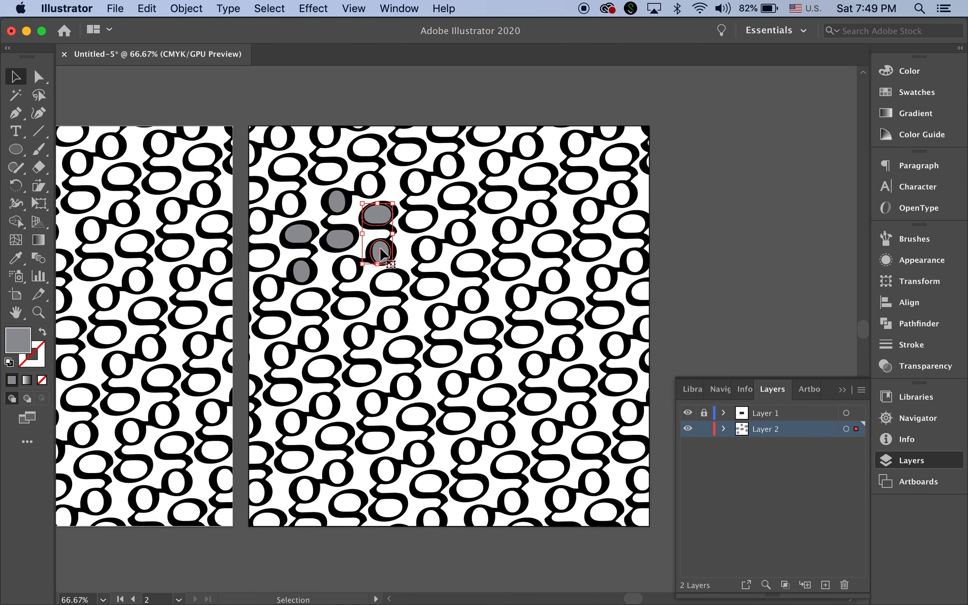
# - Duplicate the grouped gray shapes behind the pair of counters directly below, and nudge the copy until it fills them
pyautogui.moveTo(381, 251); pyautogui.dragTo(395, 319)
pyautogui.press('Up')
pyautogui.press('Up')
pyautogui.press('Up')
pyautogui.press('Up')
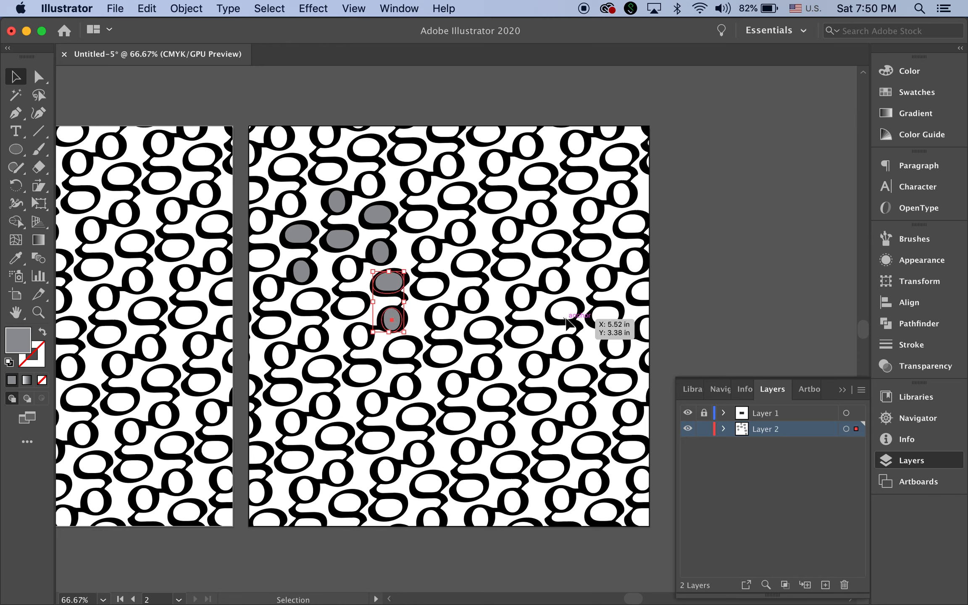
pyautogui.press('Left')
pyautogui.press('Up')
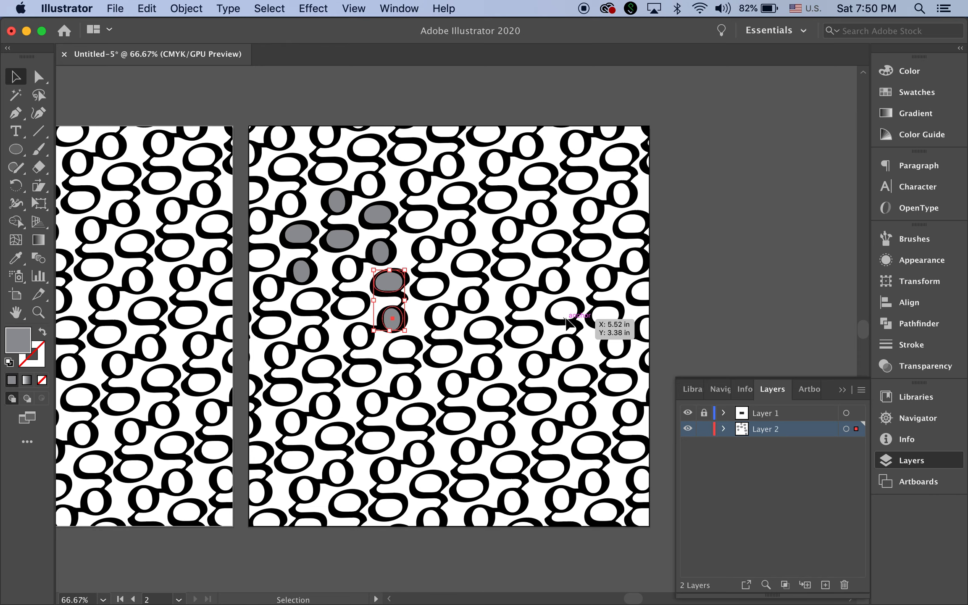
pyautogui.click(522, 215)
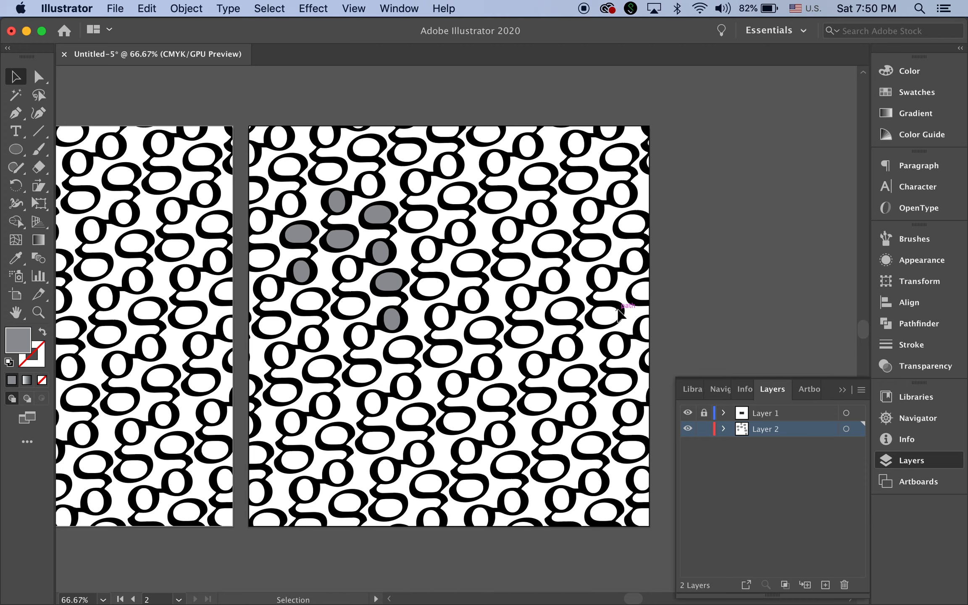
# - Duplicate the grouped gray shapes behind the counters at the second artboard's upper edge, letting the wide shape overhang the edge
pyautogui.moveTo(871, 602)
pyautogui.click(376, 215)
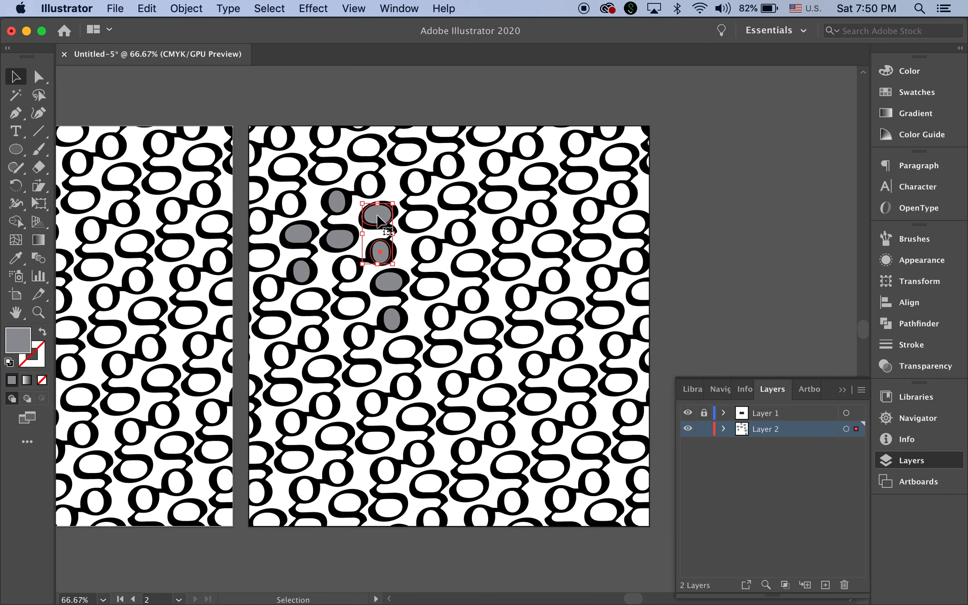
pyautogui.moveTo(380, 219); pyautogui.dragTo(447, 134)
pyautogui.click(780, 184)
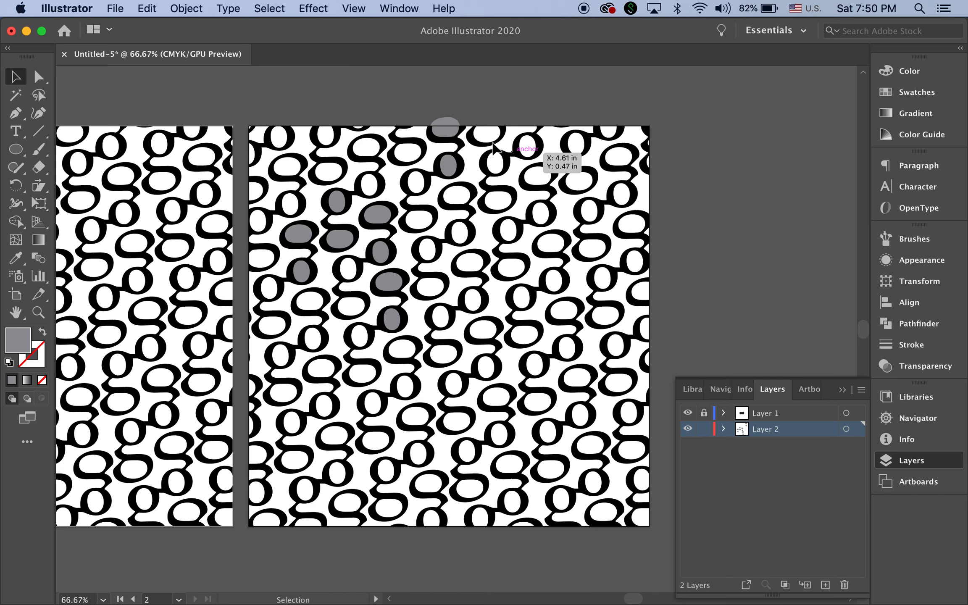
pyautogui.click(446, 130)
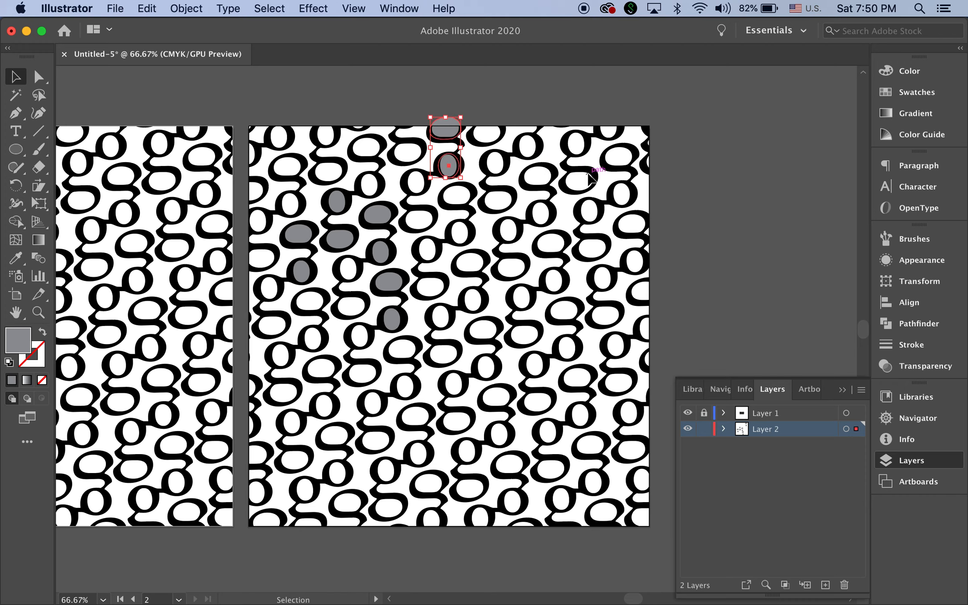
pyautogui.click(699, 180)
# - Try a gray rectangle covering the whole second artboard behind the pattern, and delete it again
pyautogui.moveTo(16, 149); pyautogui.dragTo(67, 150)
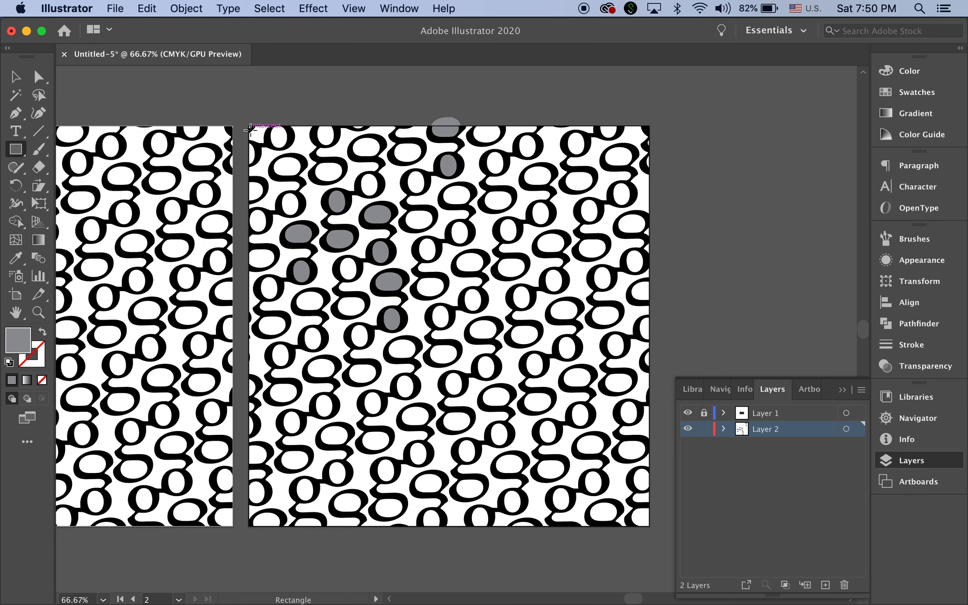
pyautogui.moveTo(248, 126); pyautogui.dragTo(650, 526)
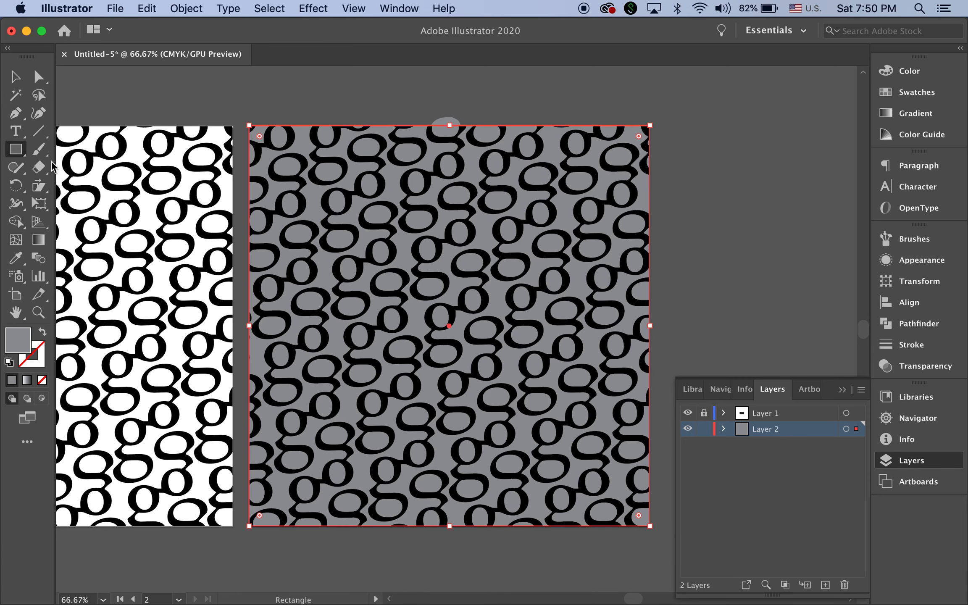
pyautogui.click(16, 77)
pyautogui.press('Delete')
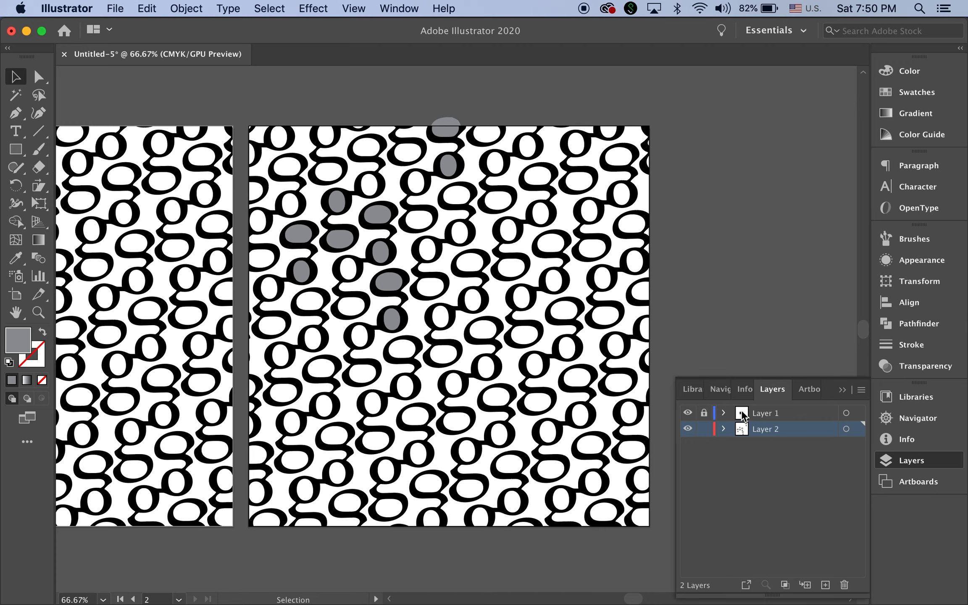
# - Unlock Layer 1 and draw a gray rectangle on it that exactly covers the second artboard
pyautogui.click(705, 414)
pyautogui.click(792, 416)
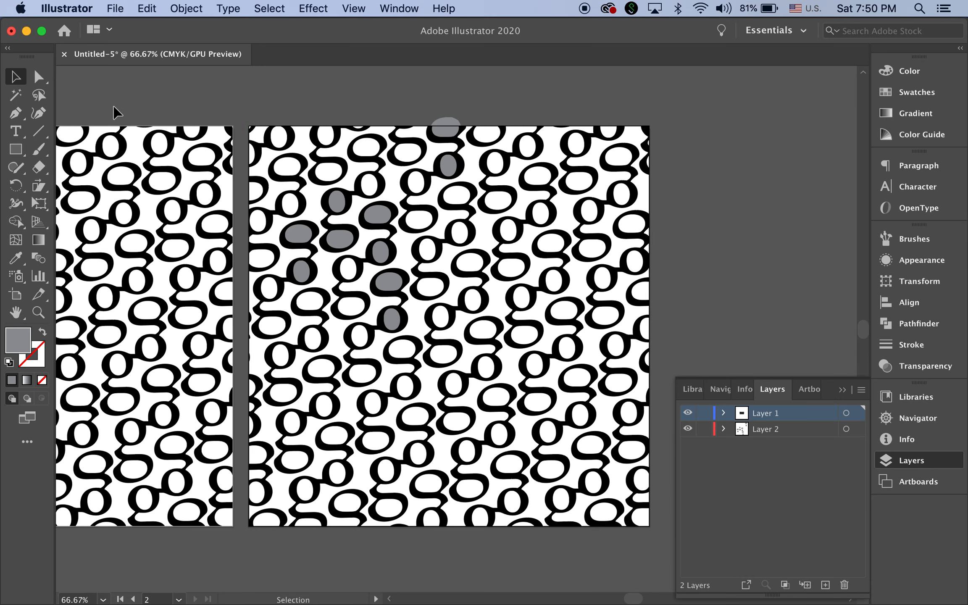
pyautogui.press('m')
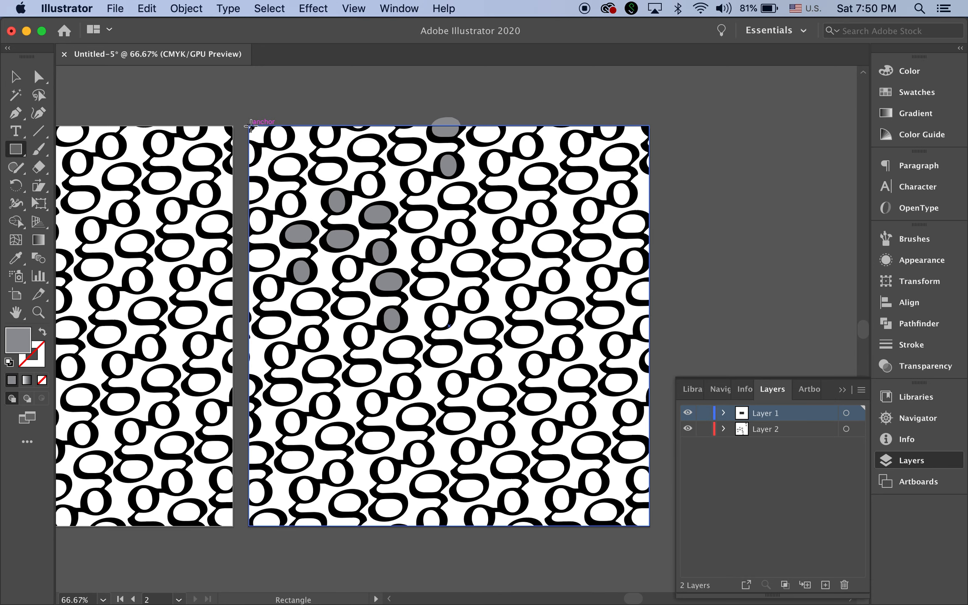
pyautogui.moveTo(250, 126); pyautogui.dragTo(649, 527)
pyautogui.click(15, 77)
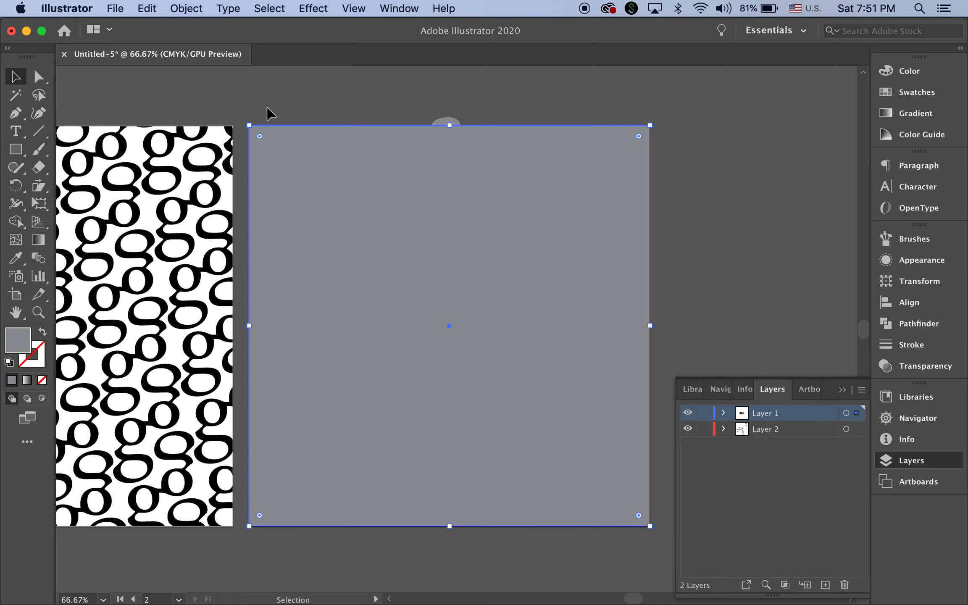
# - Make a clipping mask from the rectangle and all gray shapes so they are trimmed to the second artboard
pyautogui.press('super+a')
pyautogui.click(186, 8)
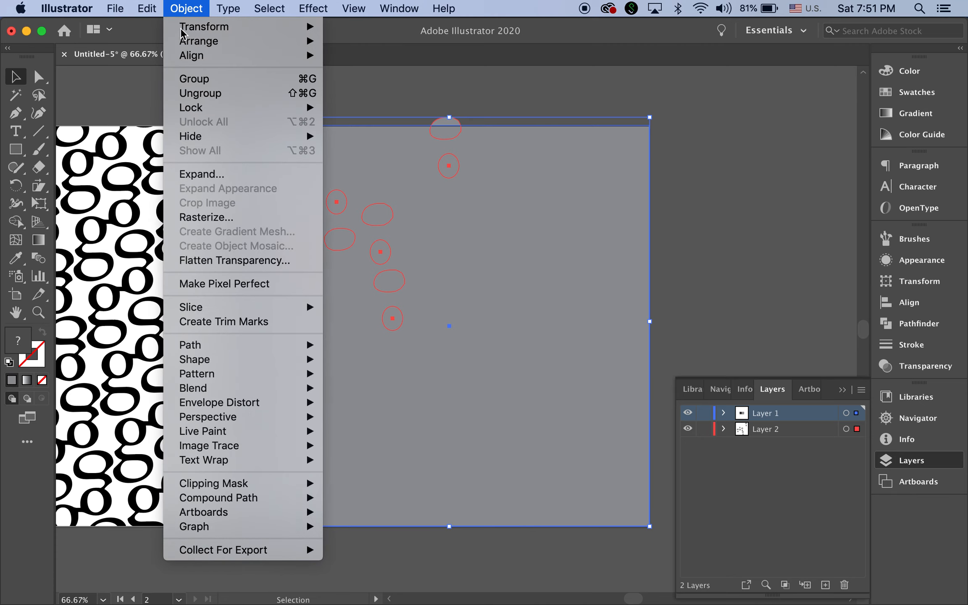
pyautogui.moveTo(311, 484)
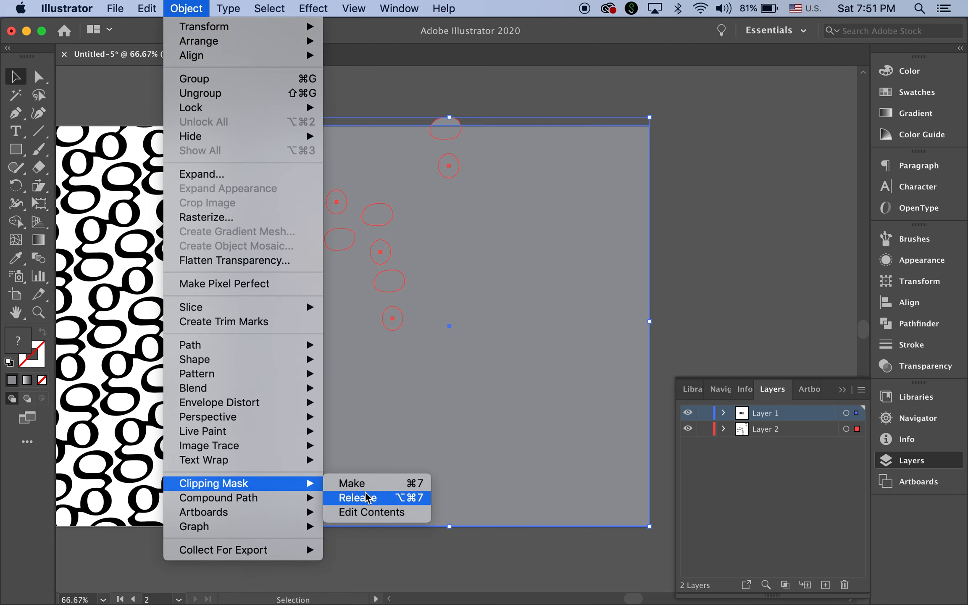
pyautogui.click(357, 486)
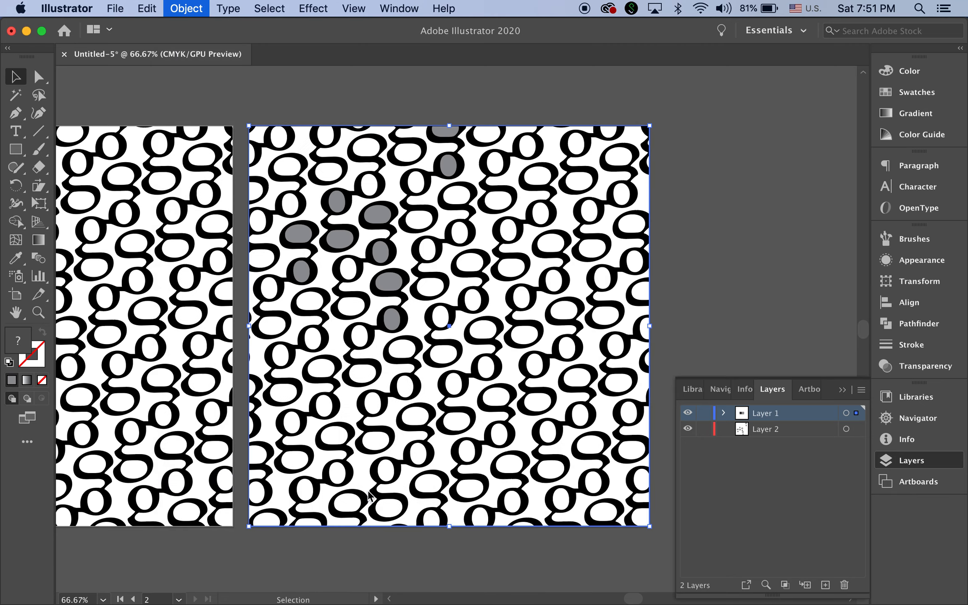
pyautogui.click(744, 243)
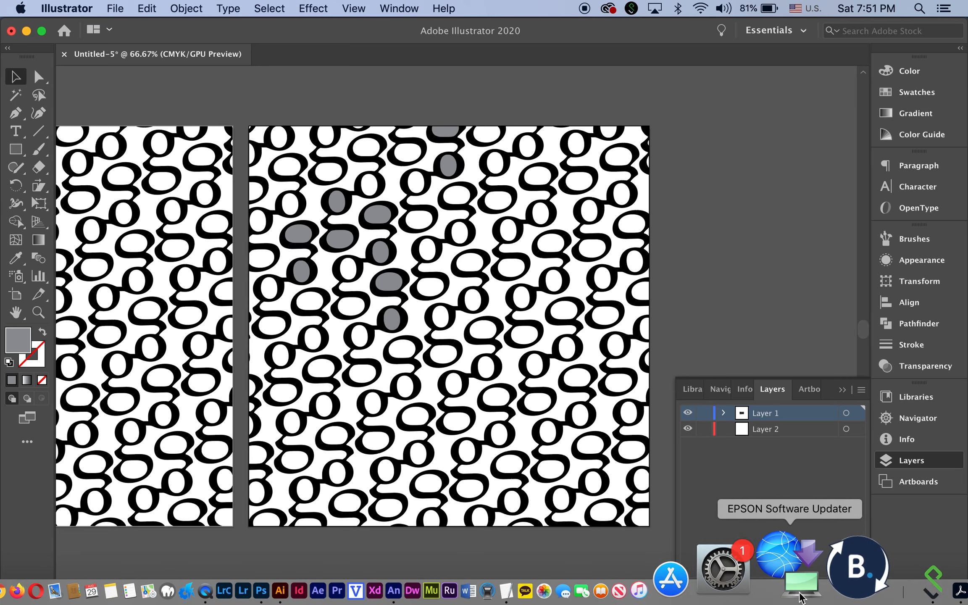
# - Switch to Acrobat and examine the black-and-white and gray 7-inch pattern examples in project 2.pdf
pyautogui.click(858, 590)
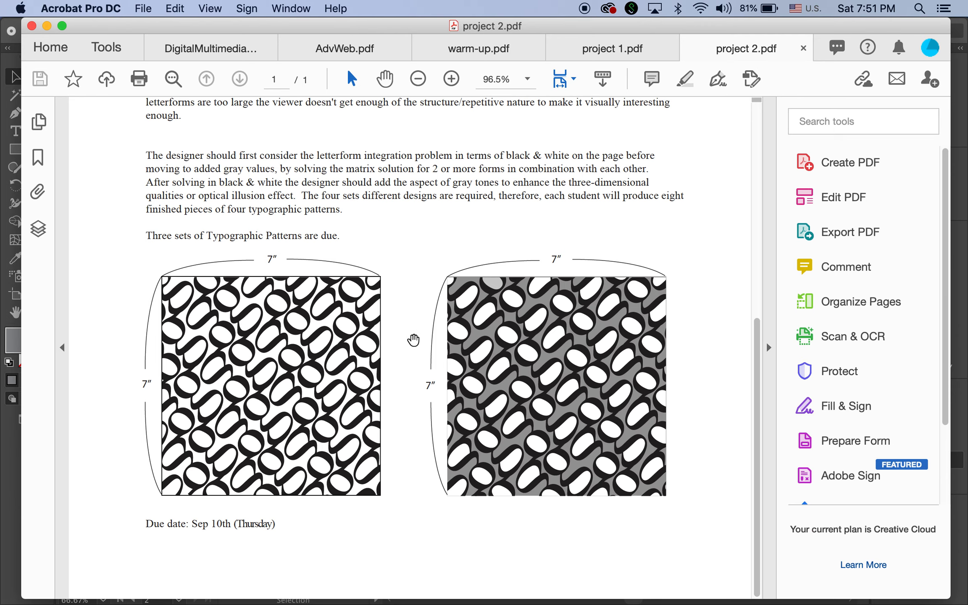
pyautogui.click(408, 342)
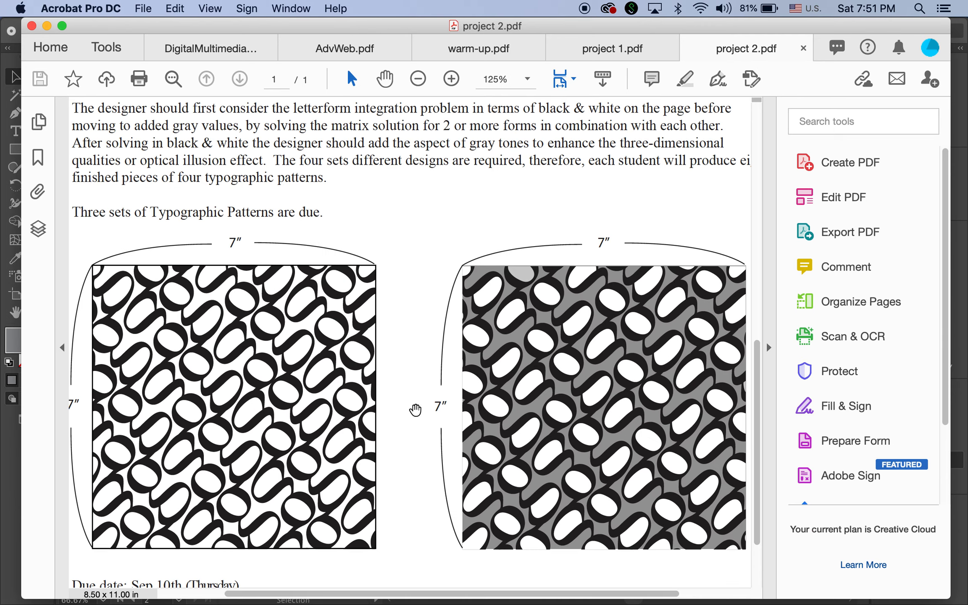
pyautogui.moveTo(414, 406); pyautogui.dragTo(472, 302)
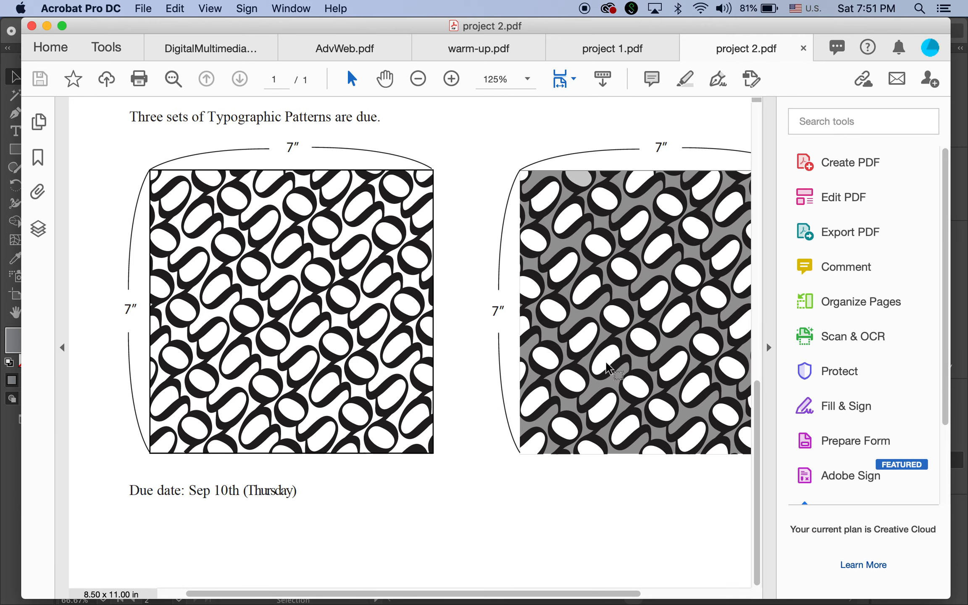
pyautogui.moveTo(573, 357); pyautogui.dragTo(281, 352)
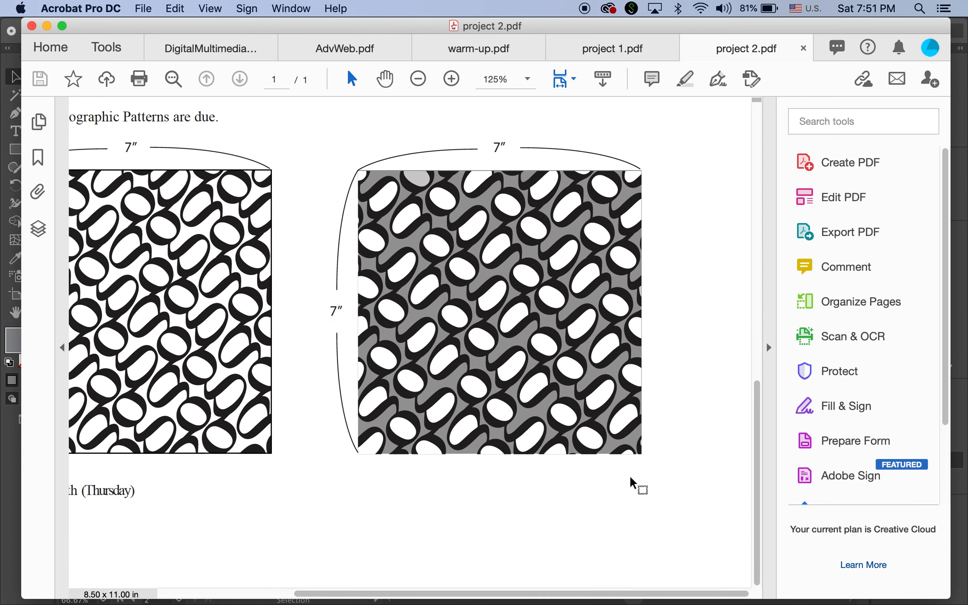
# - Return to Illustrator and create a new 7 × 7 in document in CMYK color at 300 ppi
pyautogui.click(4, 485)
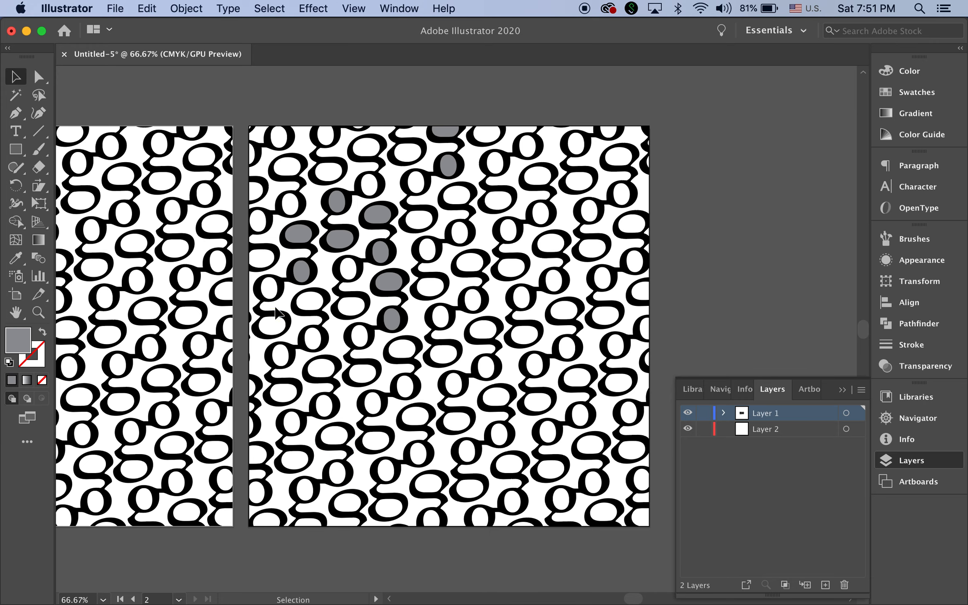
pyautogui.press('super')
pyautogui.press('super+n')
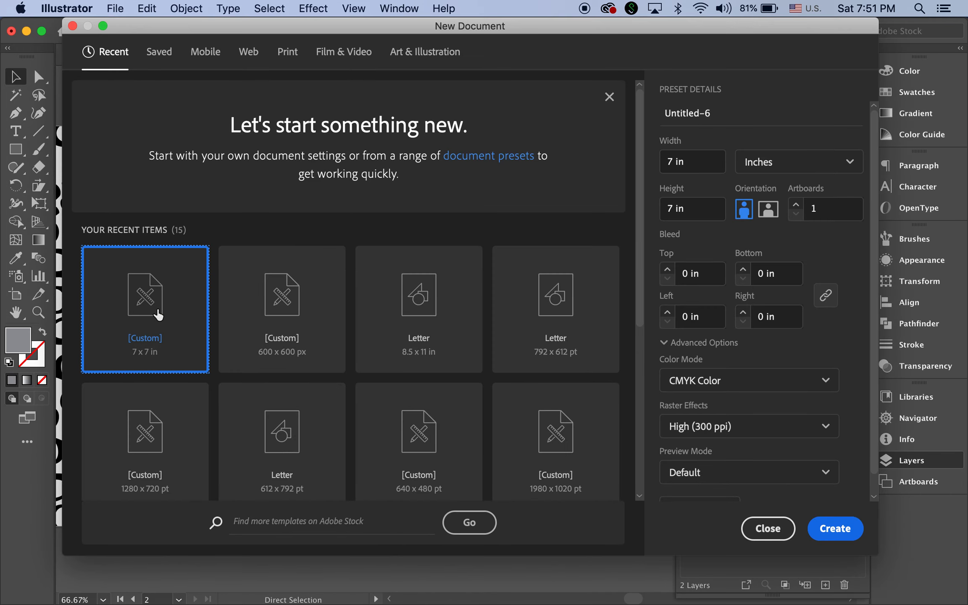
pyautogui.click(837, 527)
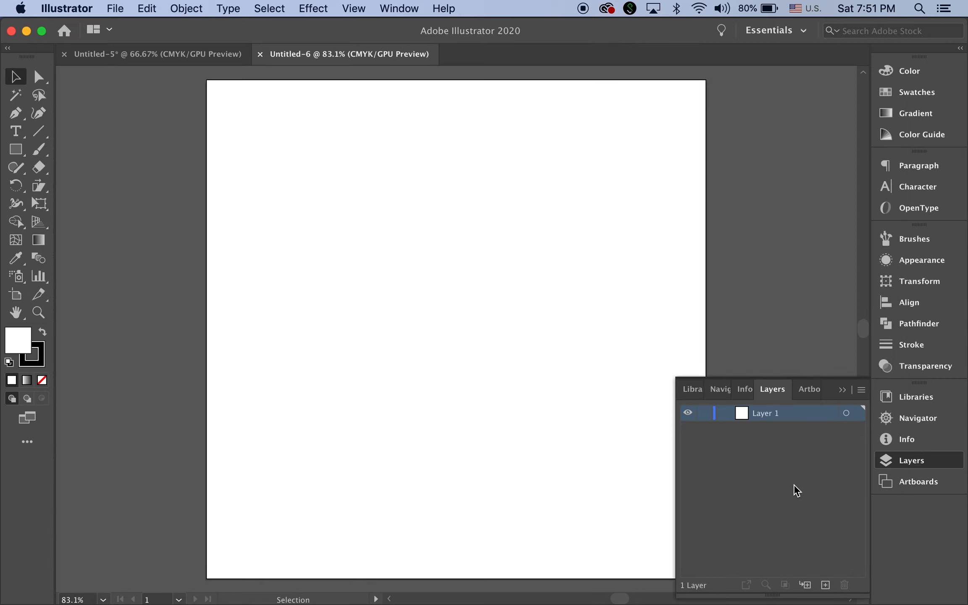
# - Add the letter g as text near the middle of the artboard and scale it up to about 116 pt
pyautogui.click(24, 134)
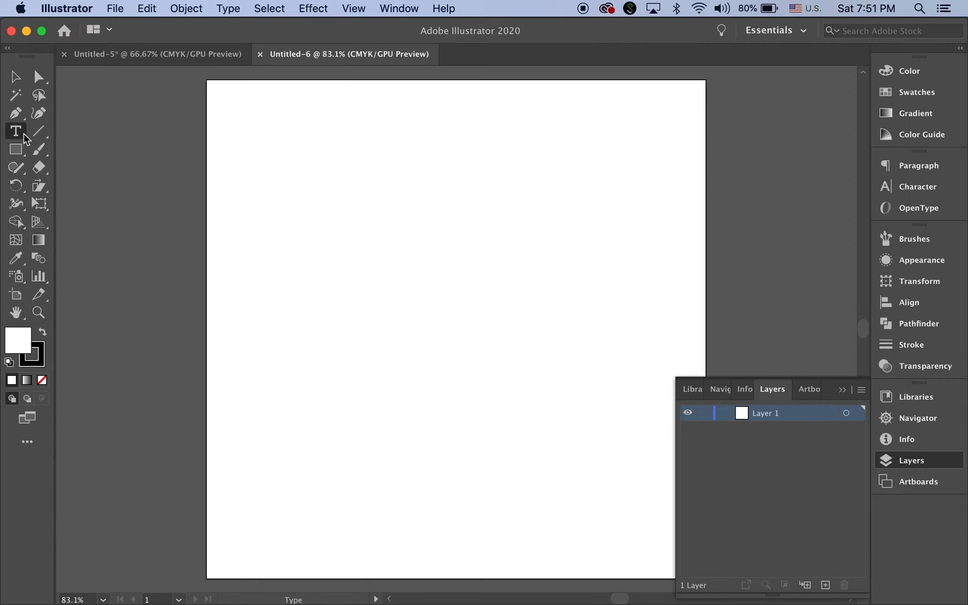
pyautogui.click(412, 246)
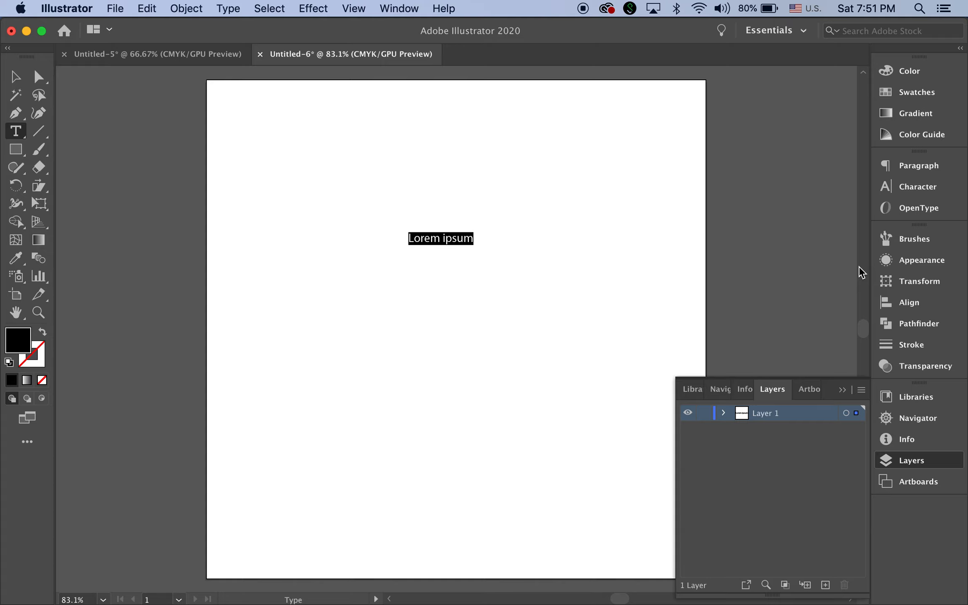
pyautogui.write('g')
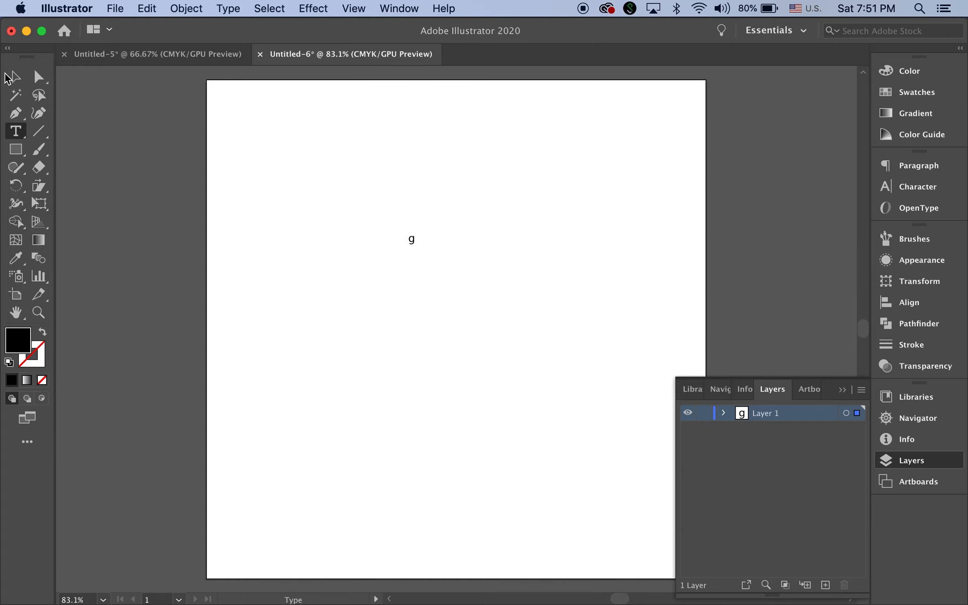
pyautogui.press('Escape')
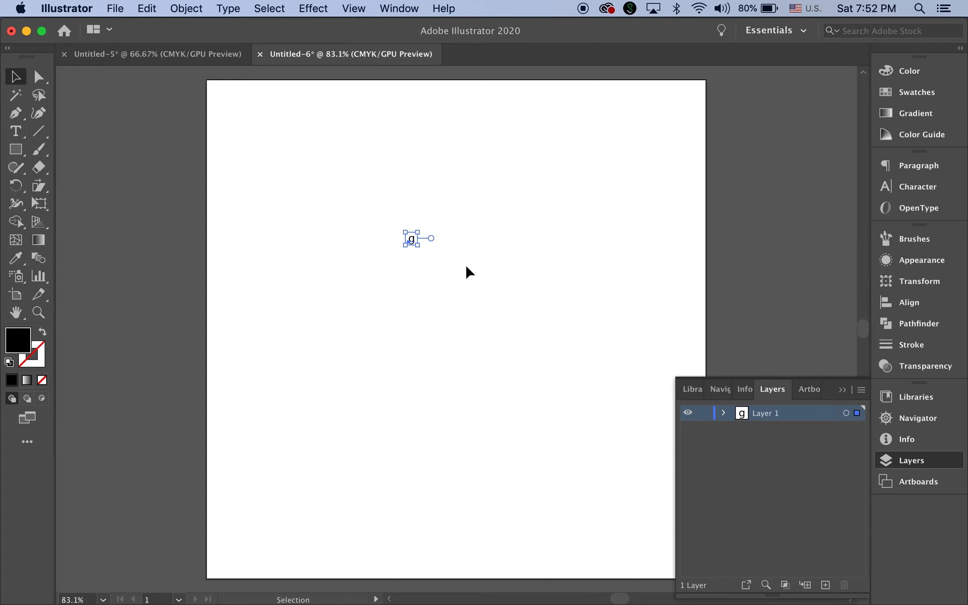
pyautogui.moveTo(419, 249); pyautogui.dragTo(473, 357)
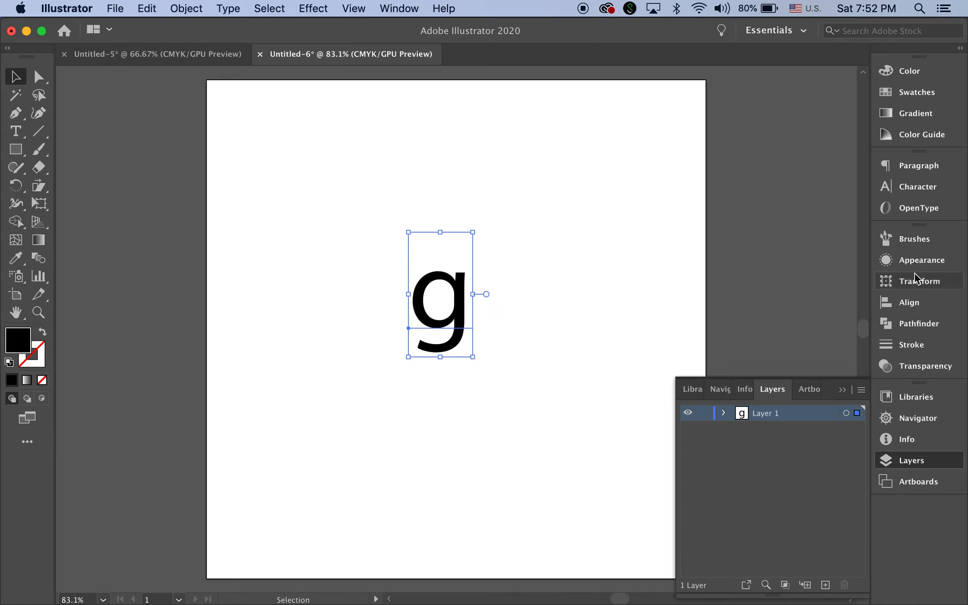
# - Set the letter g's font to Adobe Garamond Pro Regular
pyautogui.click(914, 189)
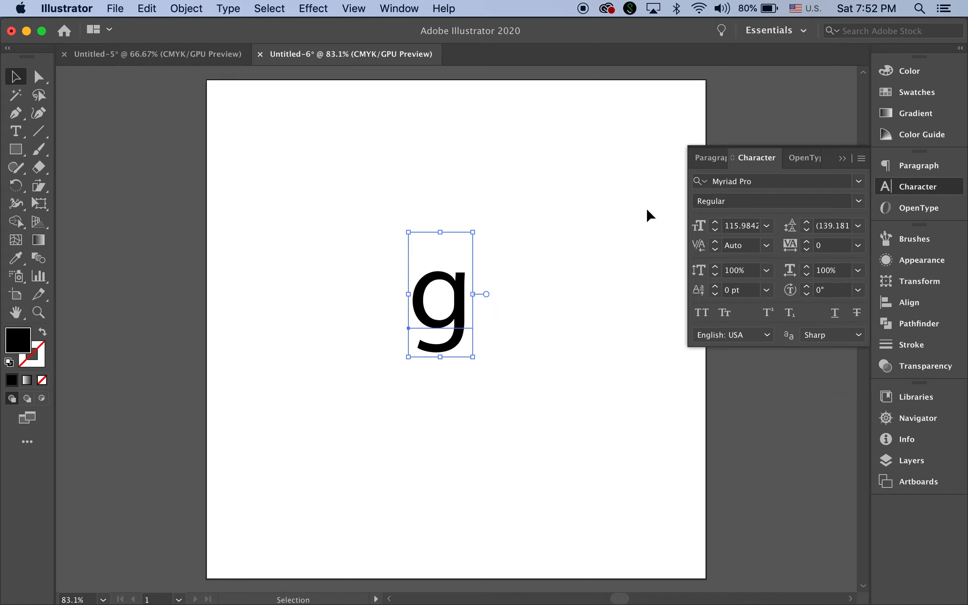
pyautogui.click(857, 182)
pyautogui.scroll(-5, 795, 511)
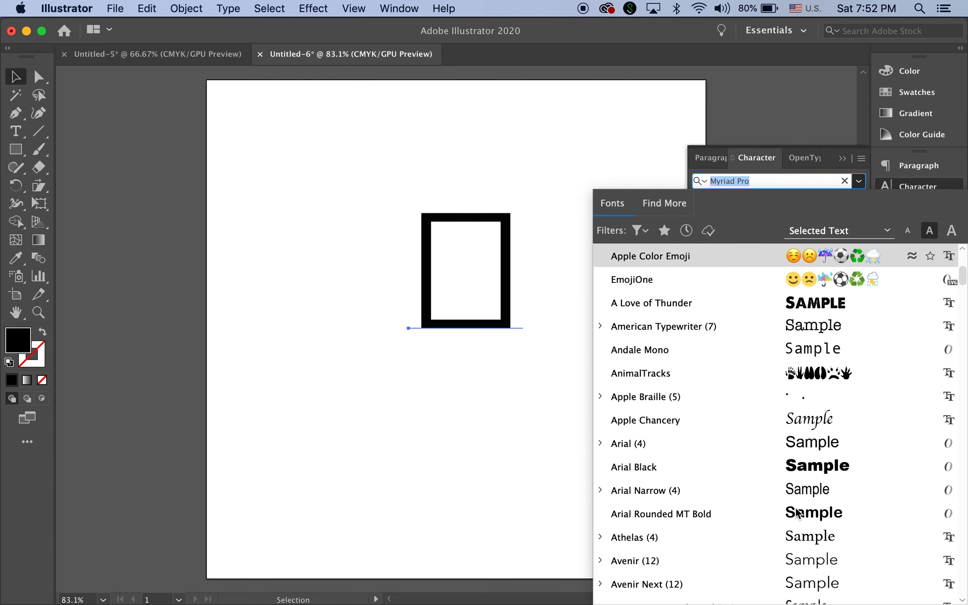
pyautogui.scroll(-15, 773, 508)
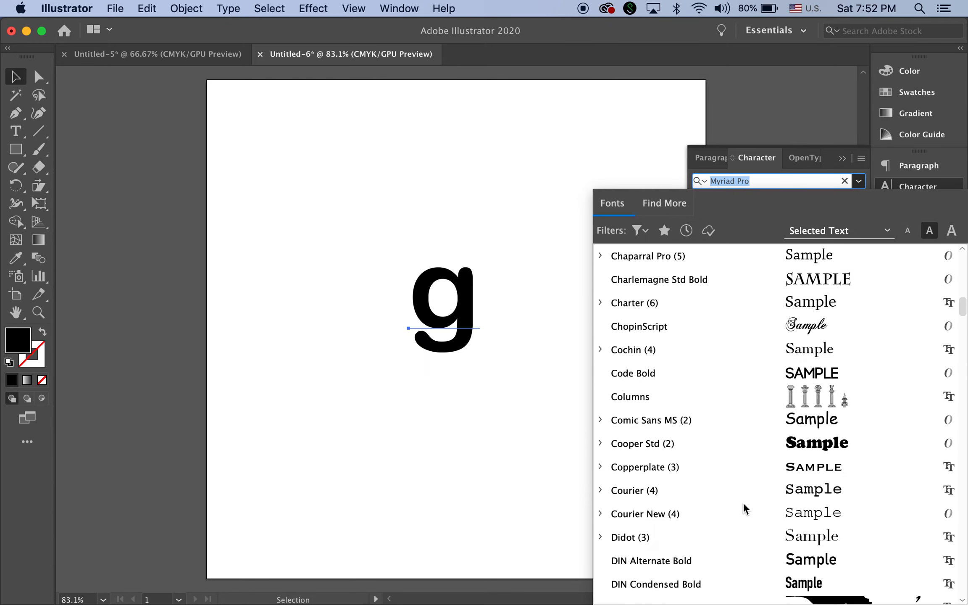
pyautogui.scroll(-8, 743, 501)
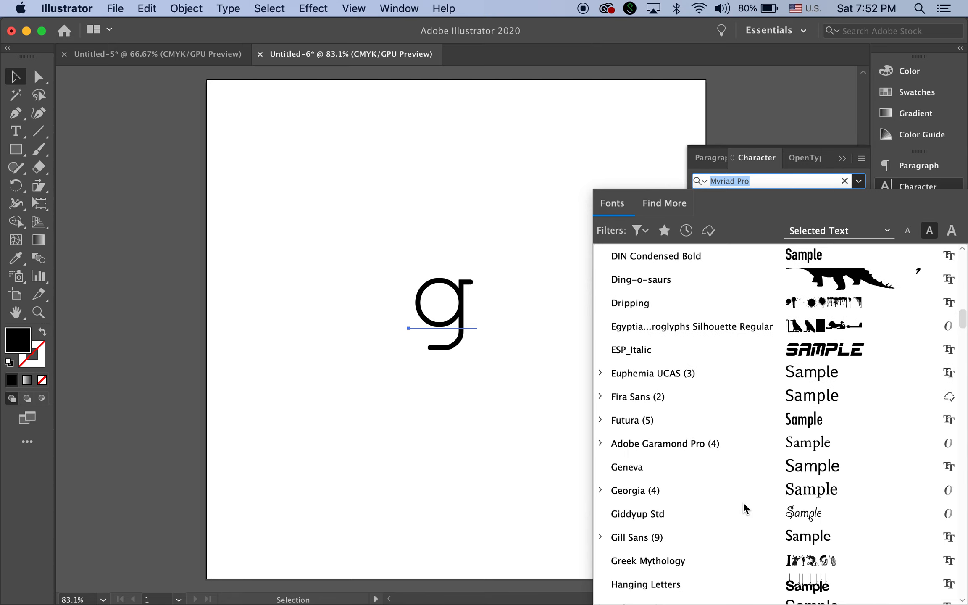
pyautogui.click(693, 372)
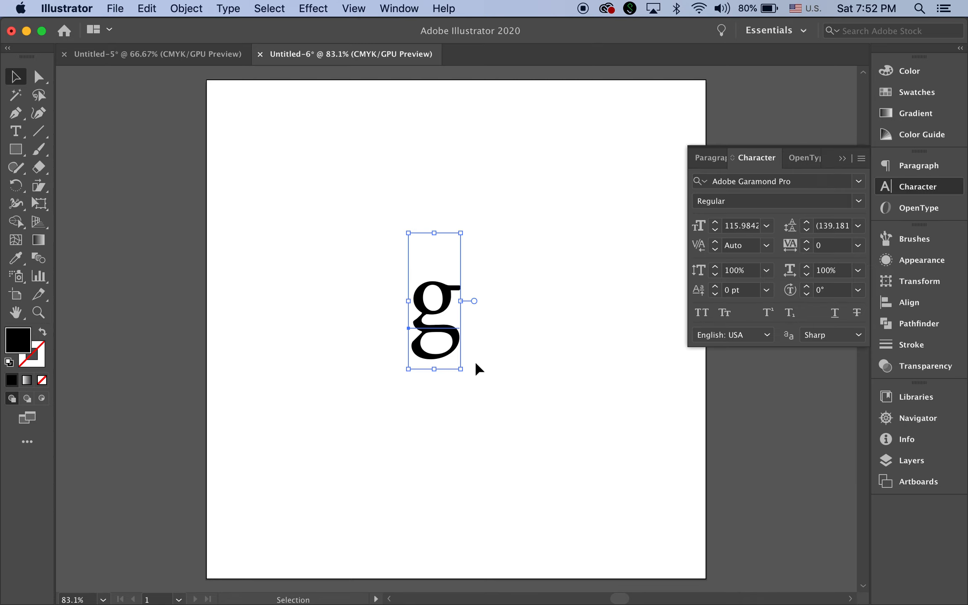
pyautogui.click(845, 159)
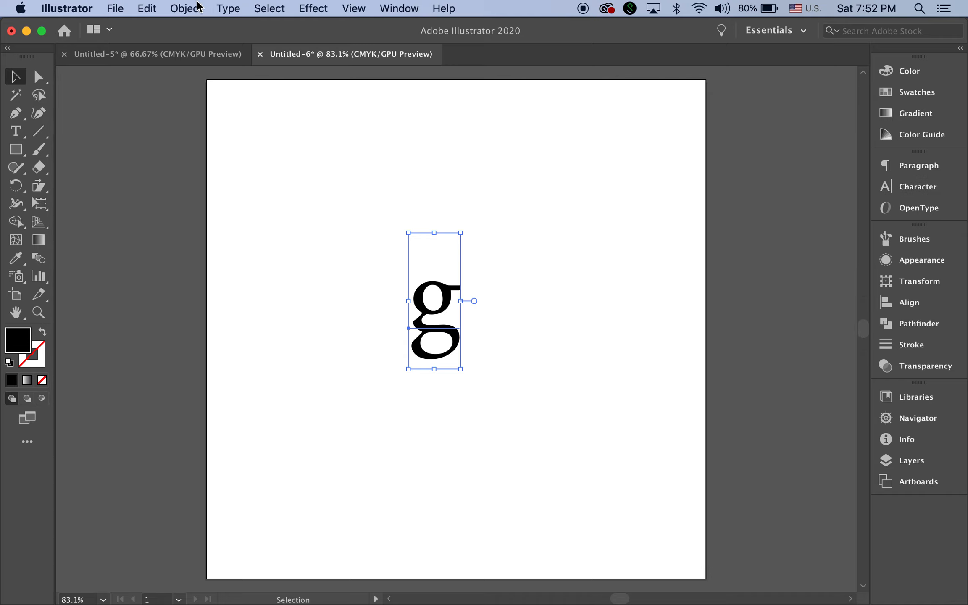
# - Convert the letter g to outlines and move it up into the artboard's upper half
pyautogui.click(228, 9)
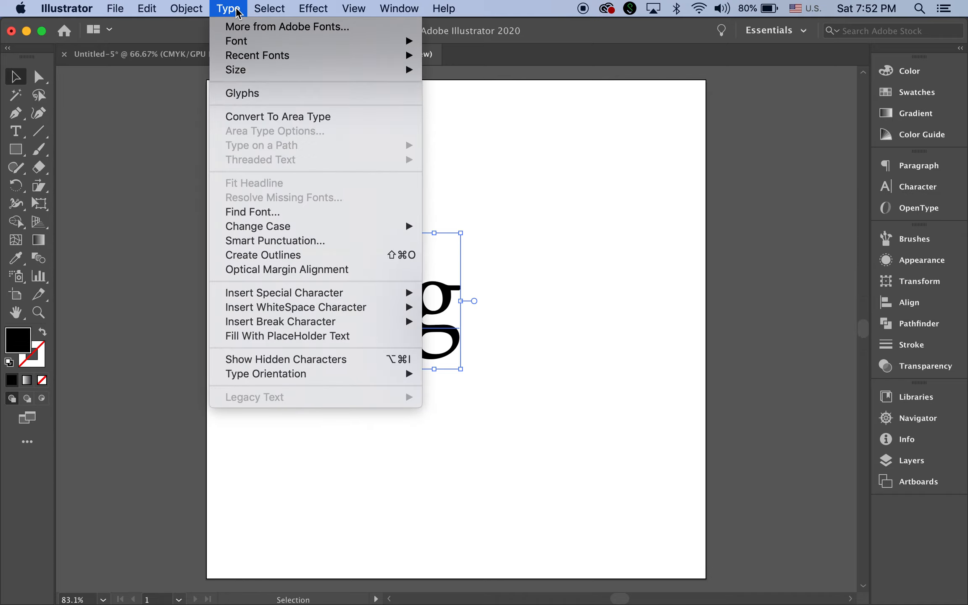
pyautogui.click(312, 256)
pyautogui.moveTo(448, 302); pyautogui.dragTo(458, 168)
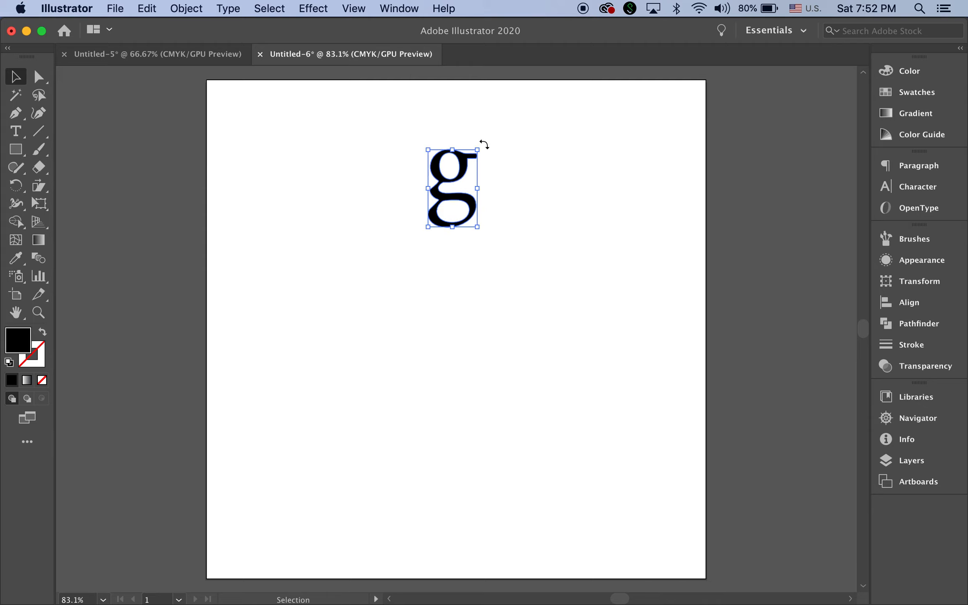
# - Scale the outlined g down proportionally and shift it slightly lower in the artboard's upper half
pyautogui.moveTo(479, 150); pyautogui.dragTo(470, 162)
pyautogui.click(512, 212)
pyautogui.moveTo(452, 200); pyautogui.dragTo(443, 220)
pyautogui.click(564, 222)
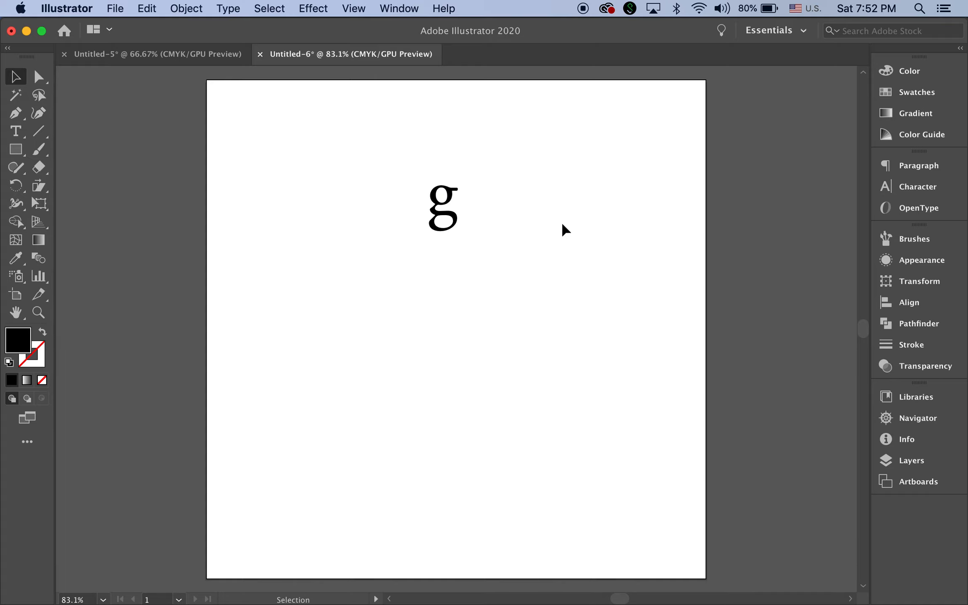